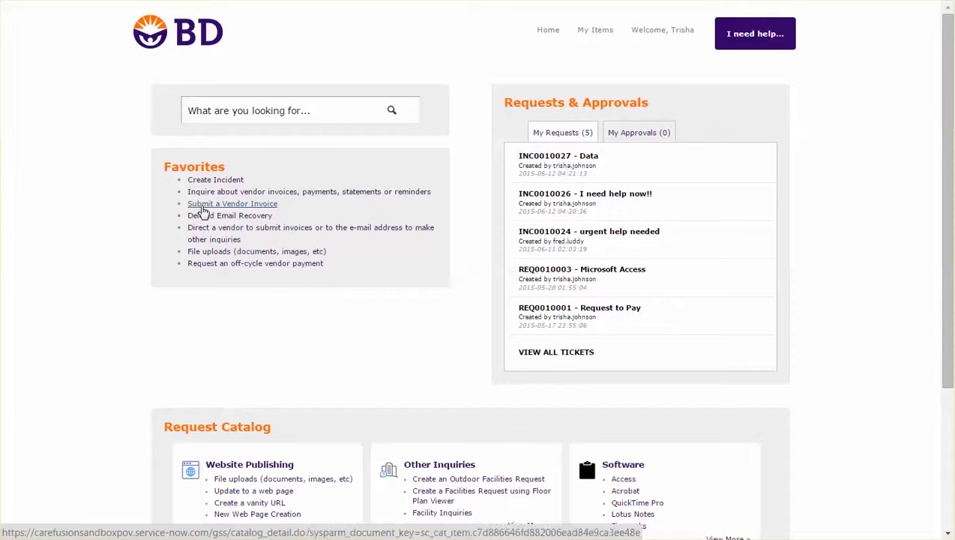
Open the favorite for submitting a vendor invoice and look over the SEA Credit Note Approval form
left_click(203, 206)
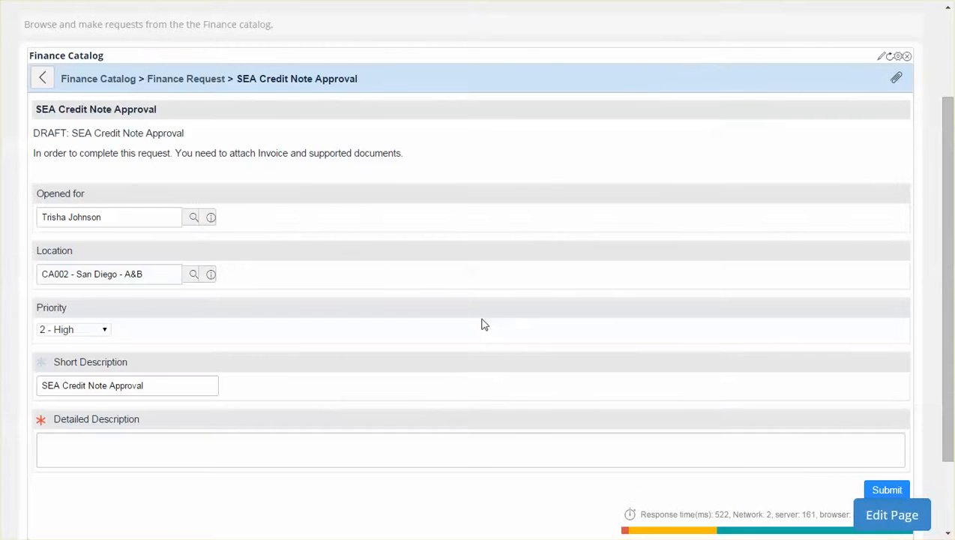
scroll(483, 328, "up", 3)
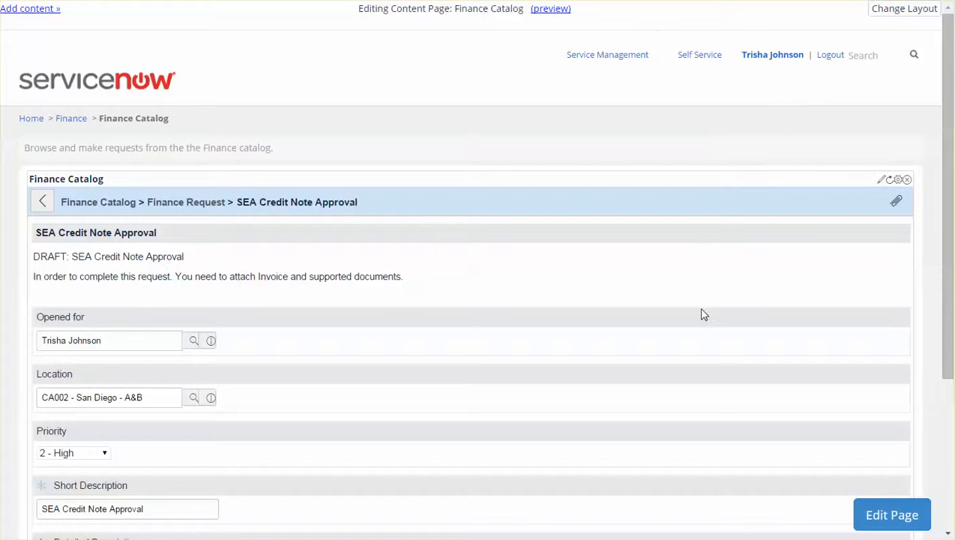
scroll(591, 405, "down", 3)
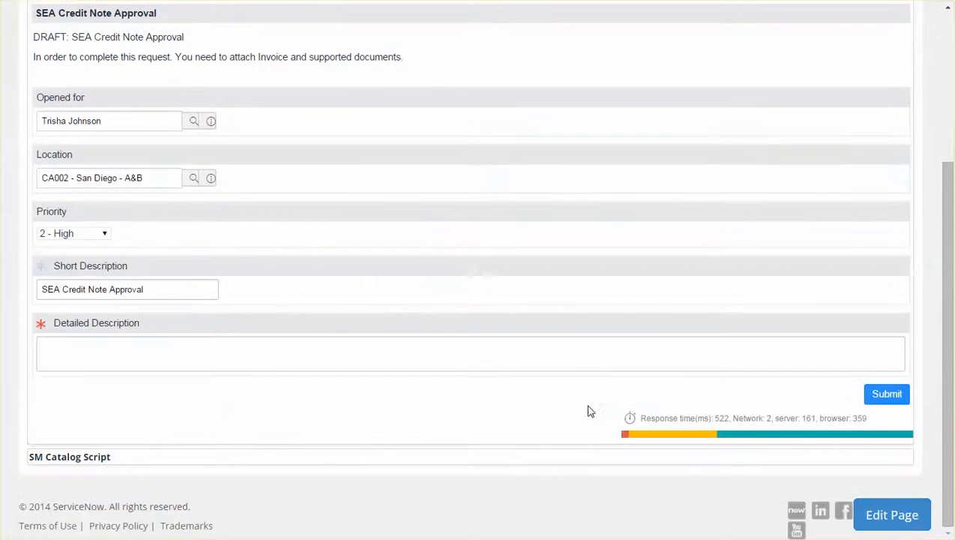
scroll(591, 410, "up", 1)
Extend the request's short description to "SEA Credit Note Approval - ASAP!"
left_click(100, 183)
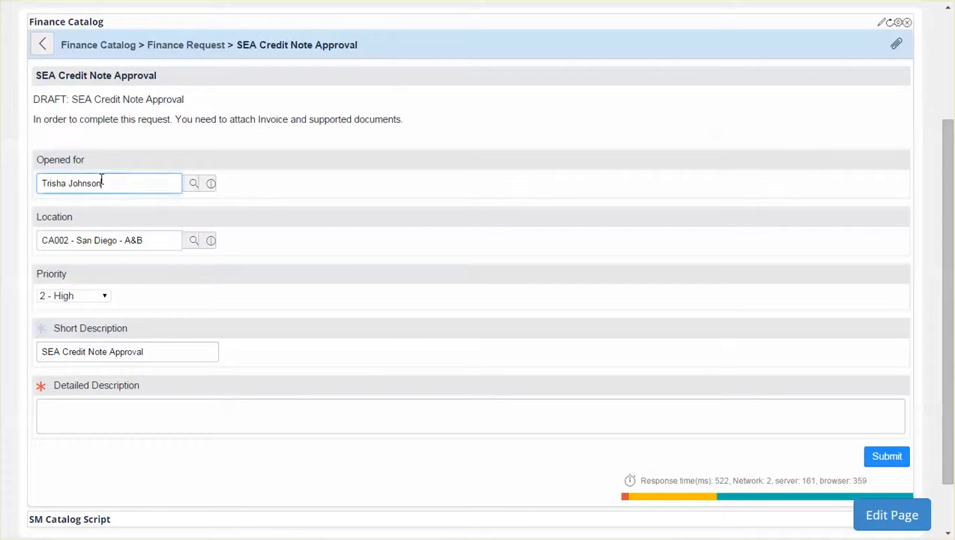
left_click(120, 241)
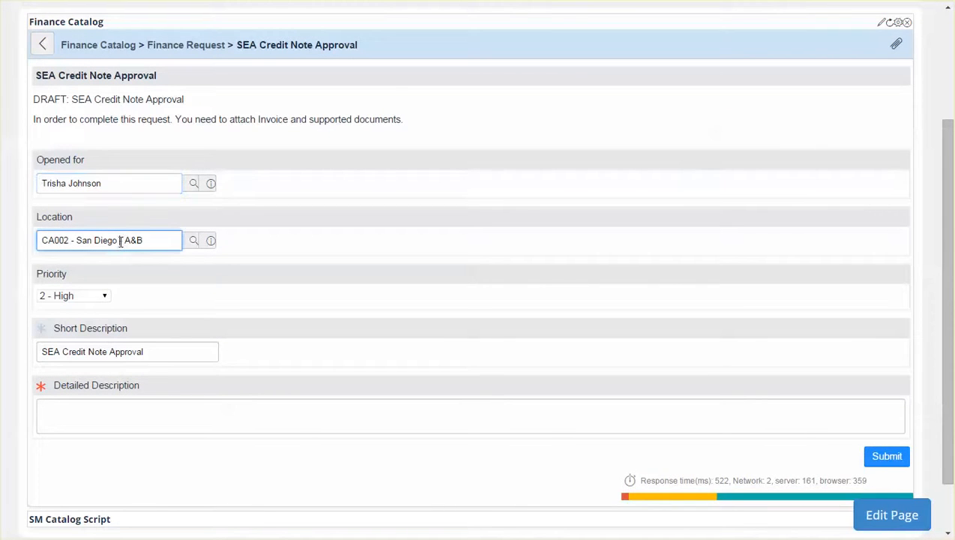
left_click(89, 352)
left_click(149, 355)
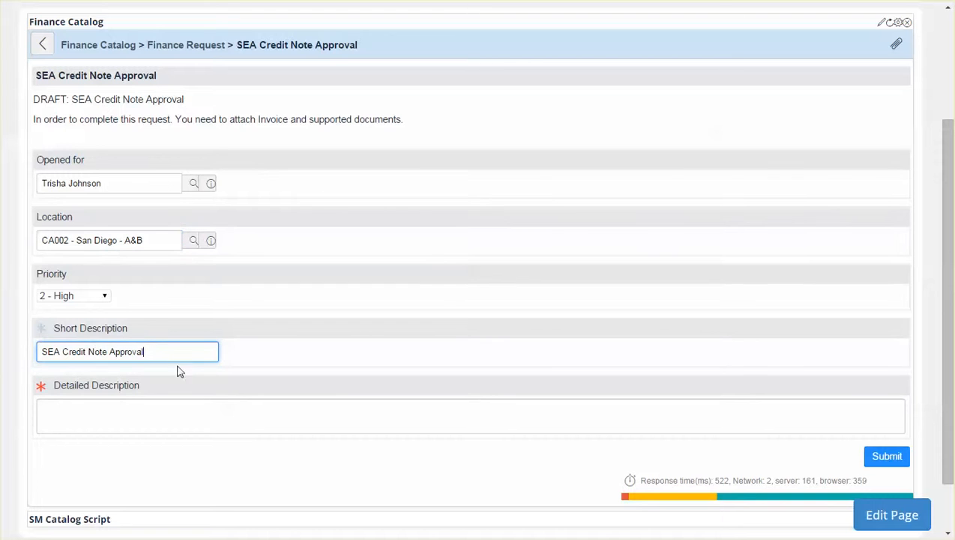
type("- ASAP!")
Check the priority options, keeping 2 - High, and enter "Data About stuff" as the detailed description
left_click(84, 297)
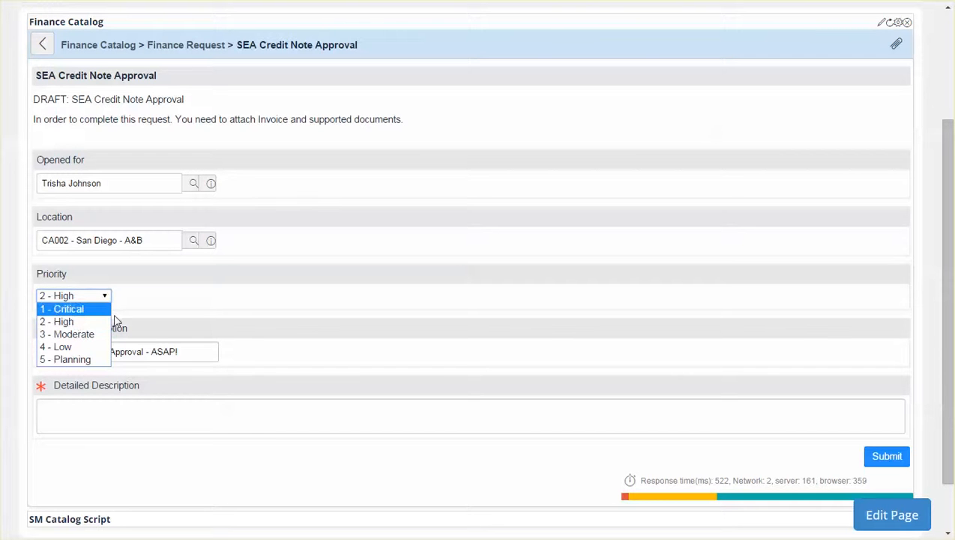
left_click(146, 307)
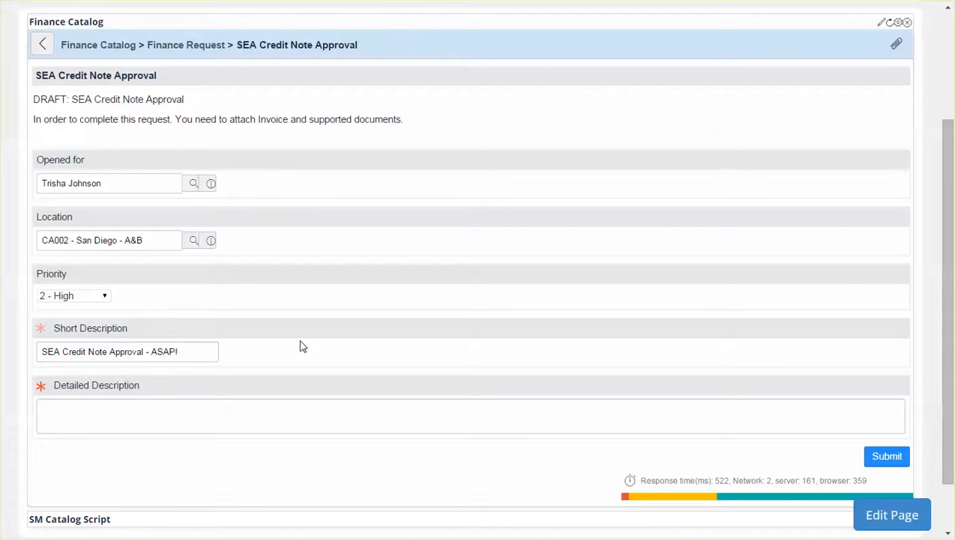
left_click(303, 414)
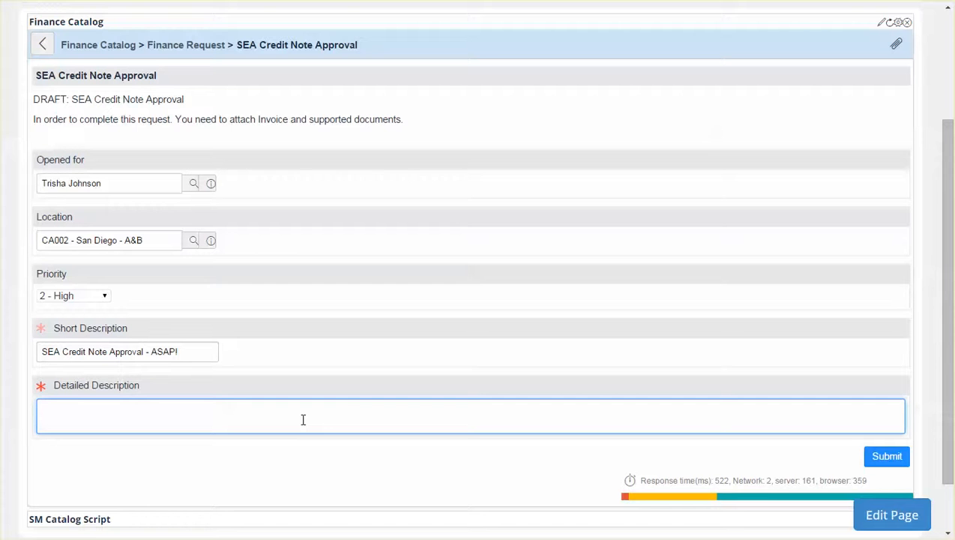
type("Data About stuff")
Try to submit the SEA Credit Note Approval request without any attachment
scroll(303, 419, "up", 1)
scroll(743, 463, "down", 2)
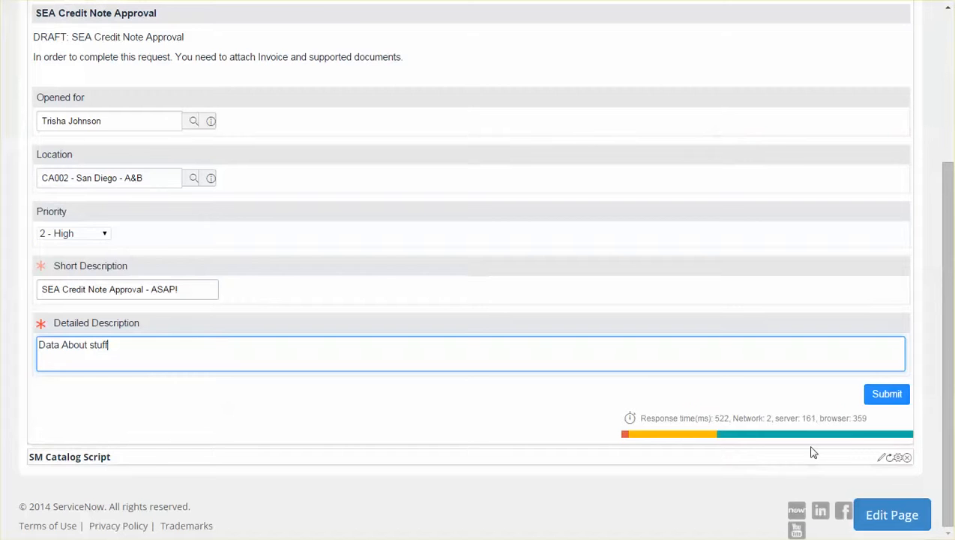
left_click(881, 395)
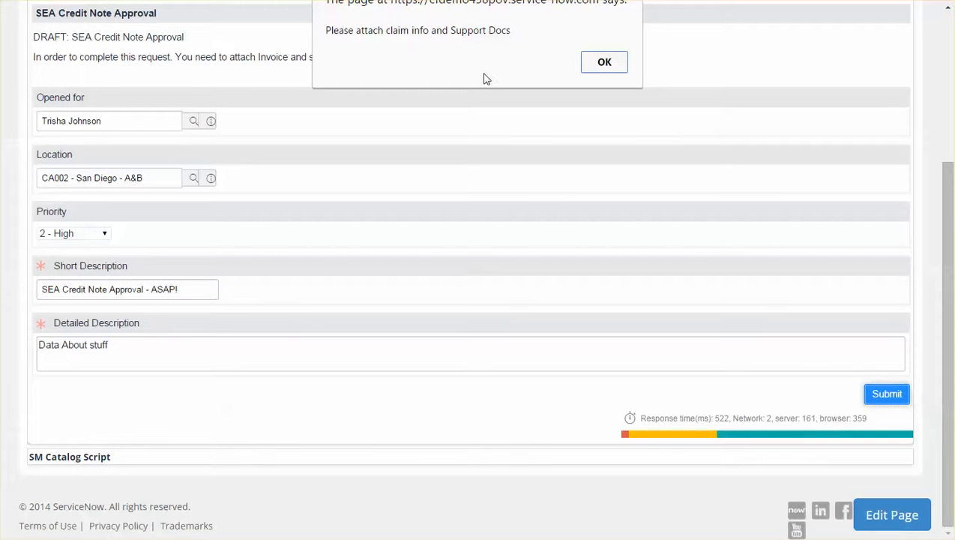
left_click(604, 66)
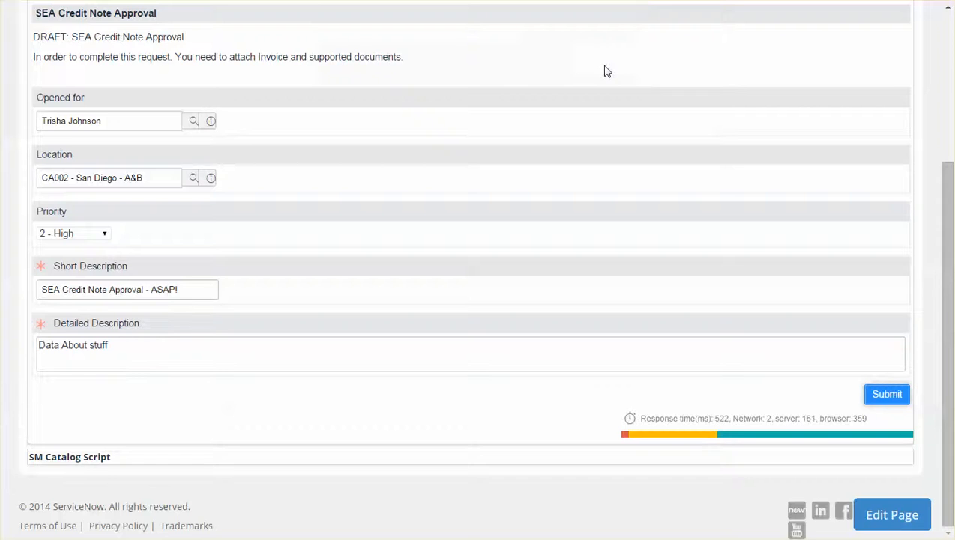
Attach Release Notes 050815.pdf from the 1_GSS folder to the request
scroll(892, 305, "up", 3)
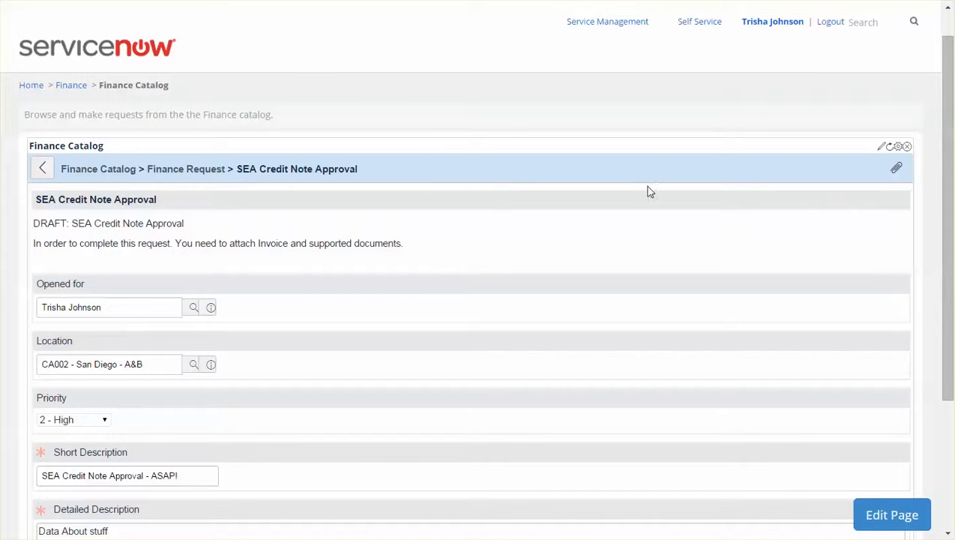
left_click(897, 172)
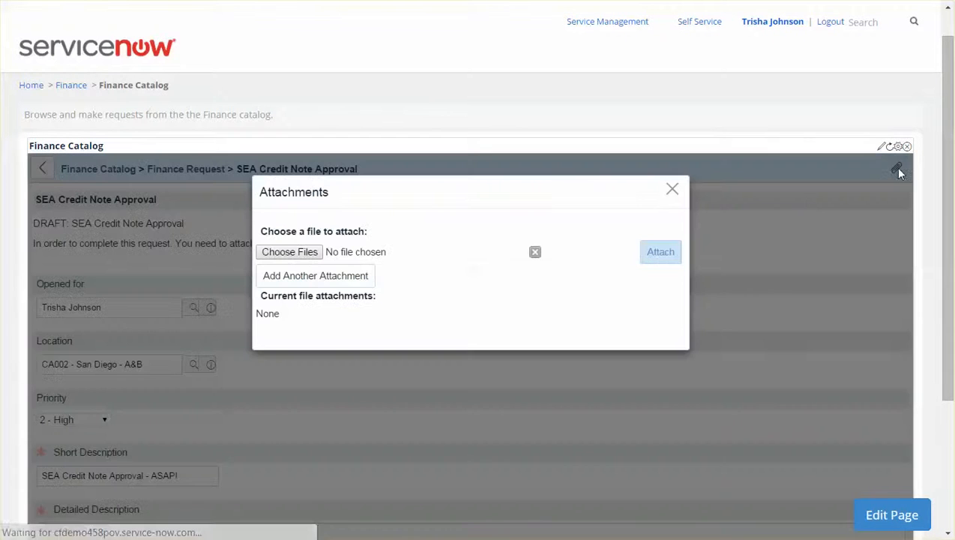
left_click(286, 254)
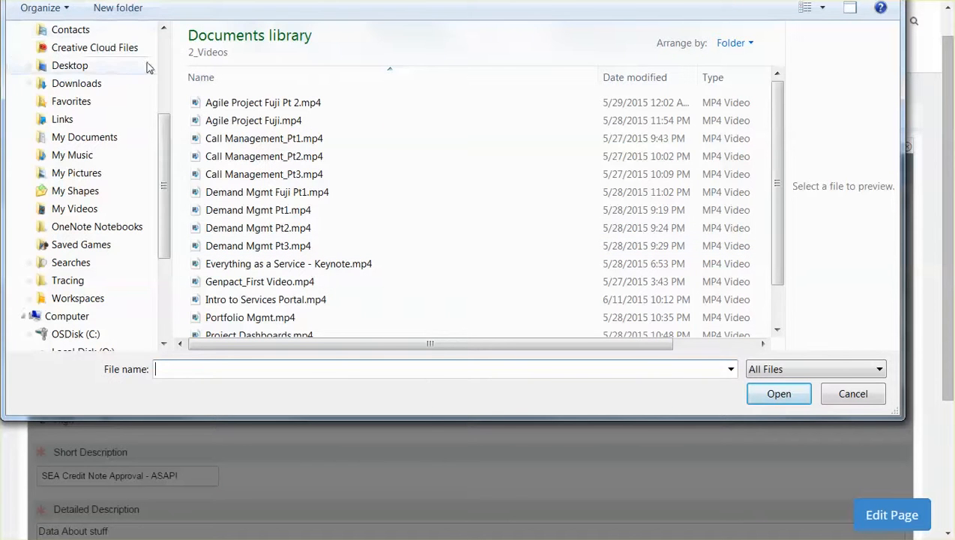
scroll(164, 54, "up", 3)
left_click(97, 89)
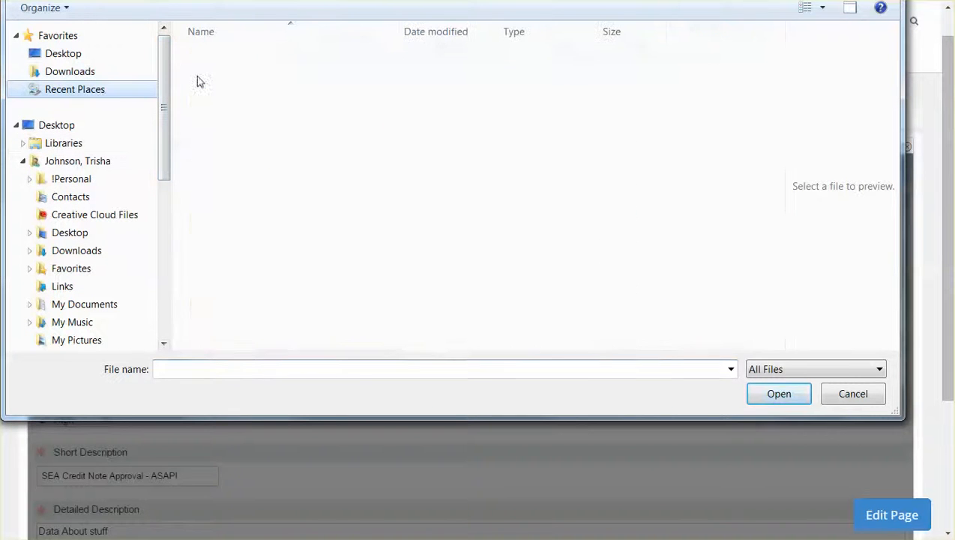
double_click(227, 75)
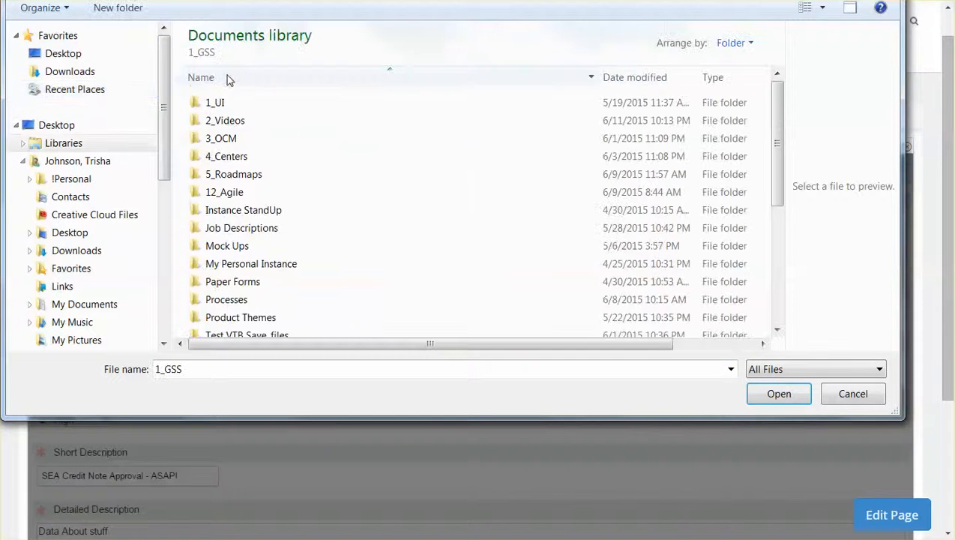
scroll(248, 274, "down", 3)
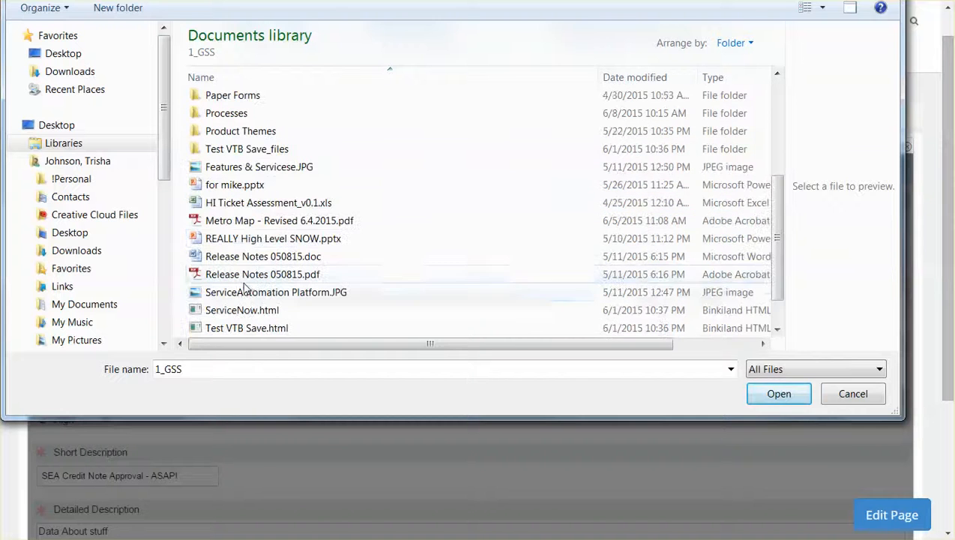
double_click(252, 274)
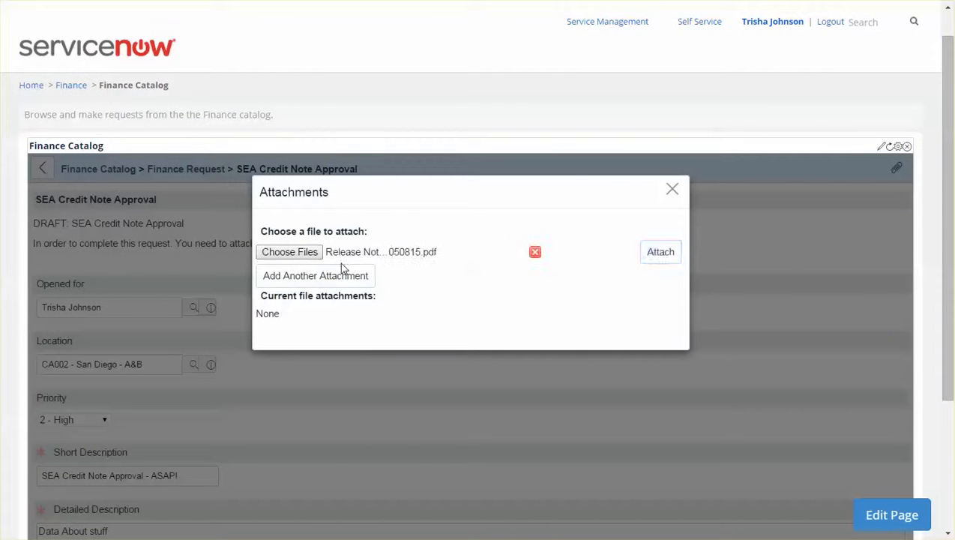
left_click(653, 255)
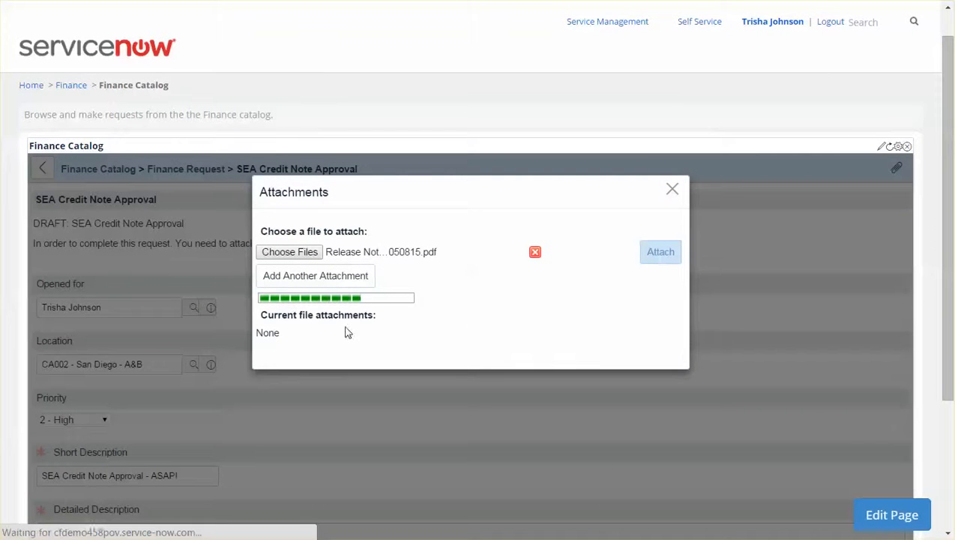
left_click(673, 191)
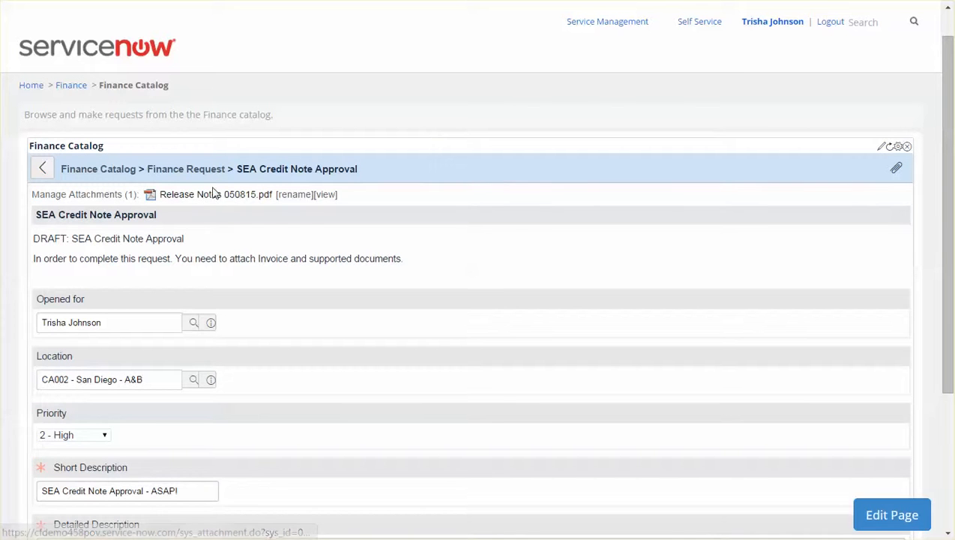
Submit the request with its attachment and review the confirmation and assignment messages
scroll(471, 232, "down", 3)
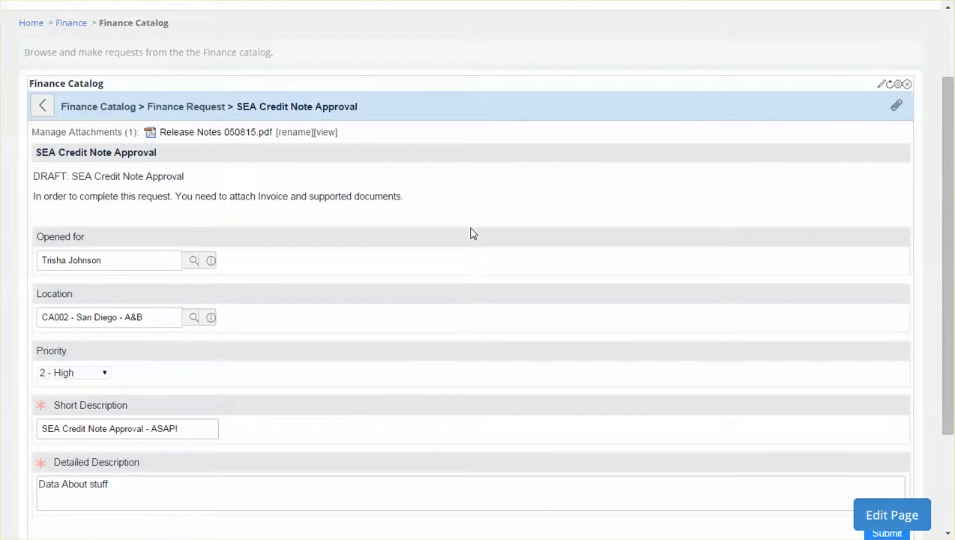
left_click(897, 395)
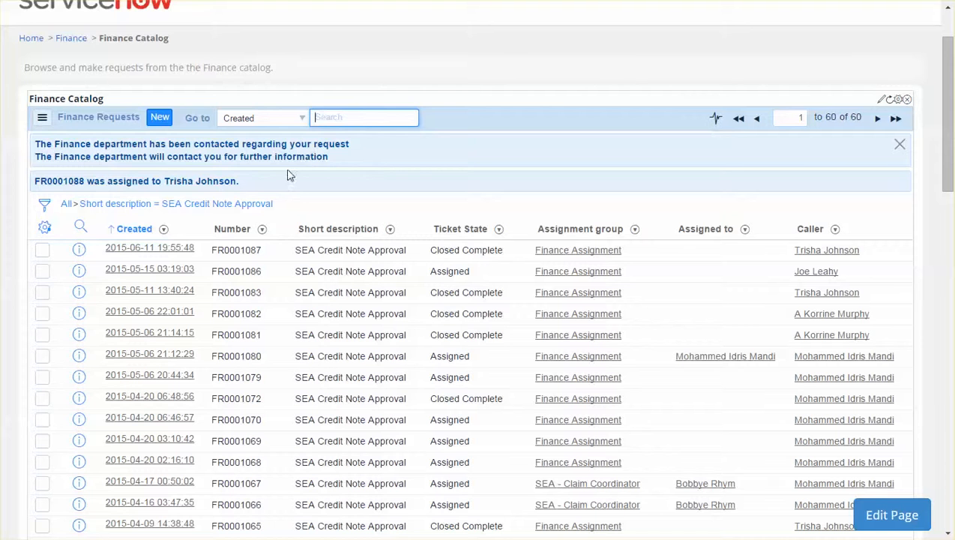
left_click(330, 161)
left_click_drag(330, 161, 30, 141)
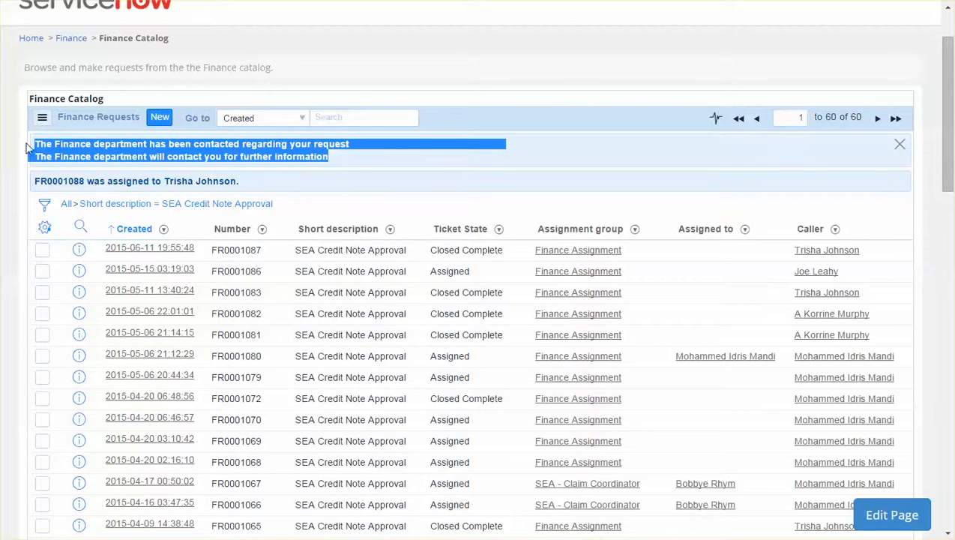
left_click_drag(238, 182, 10, 177)
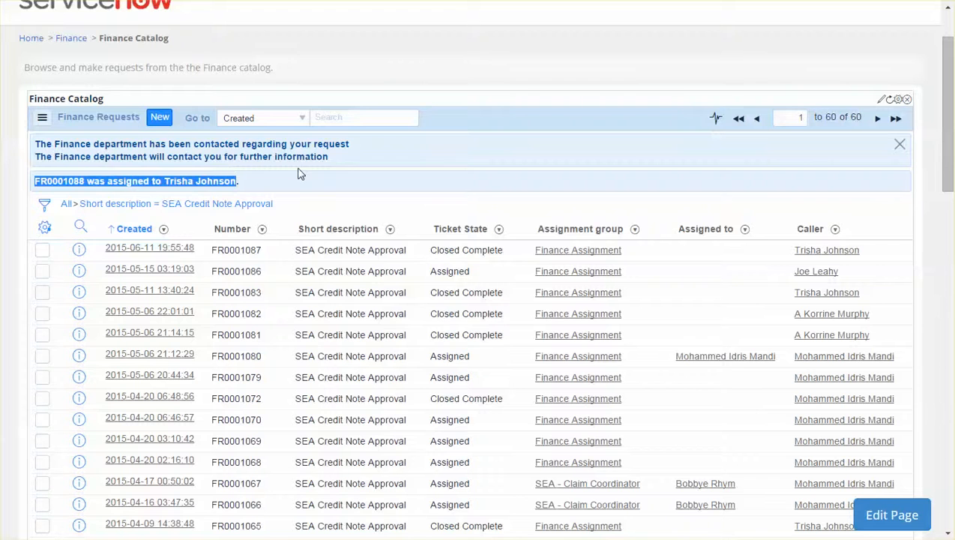
scroll(250, 111, "up", 1)
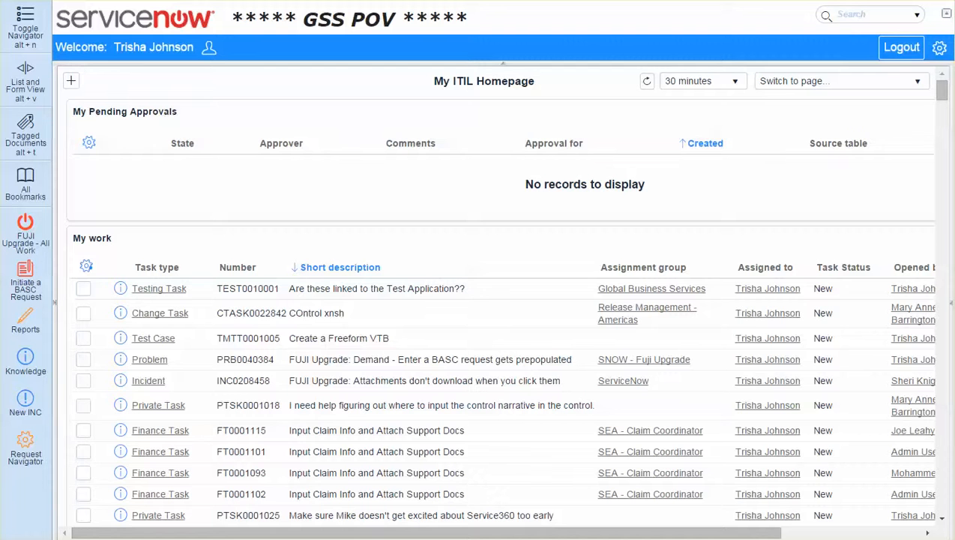
Filter the application navigator by "Finan", open the list of all finance requests and collapse the navigator
left_click(57, 305)
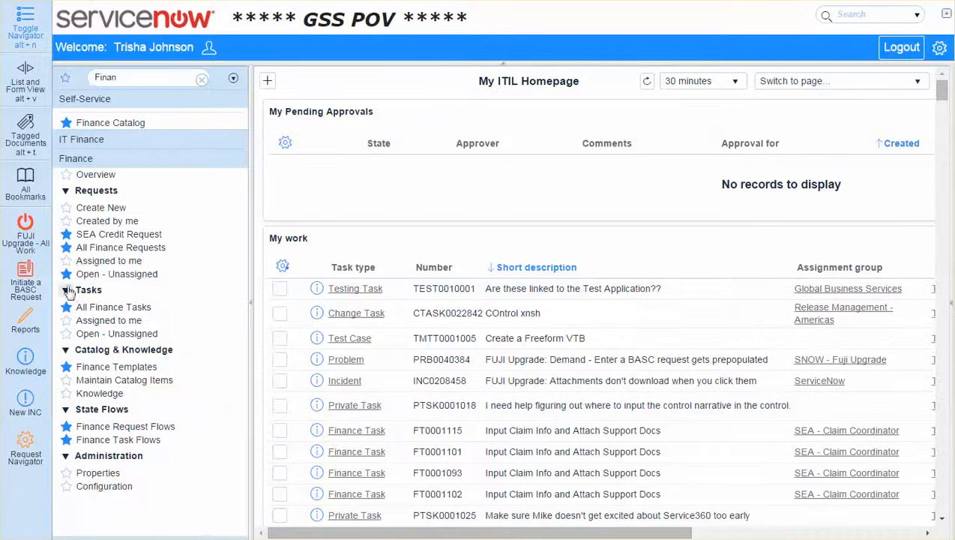
left_click(149, 253)
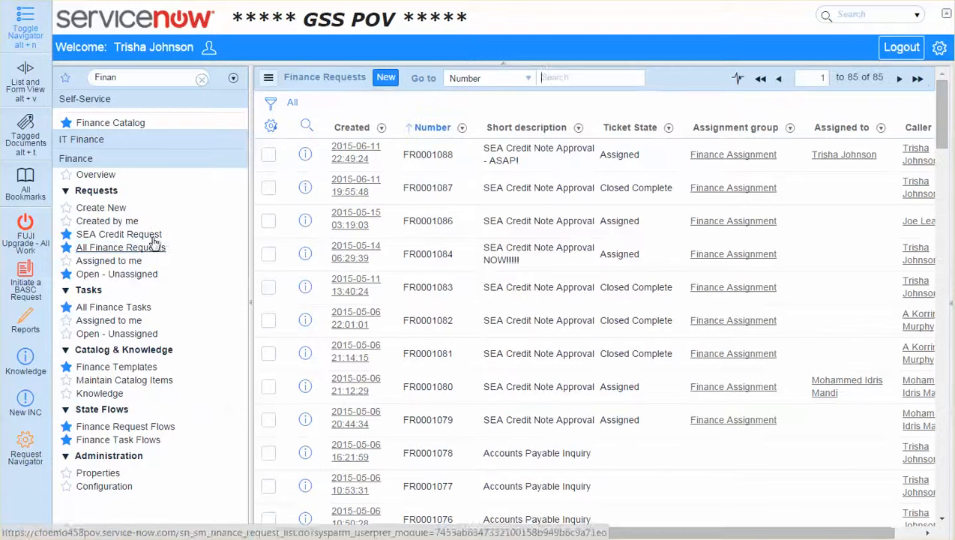
left_click(251, 303)
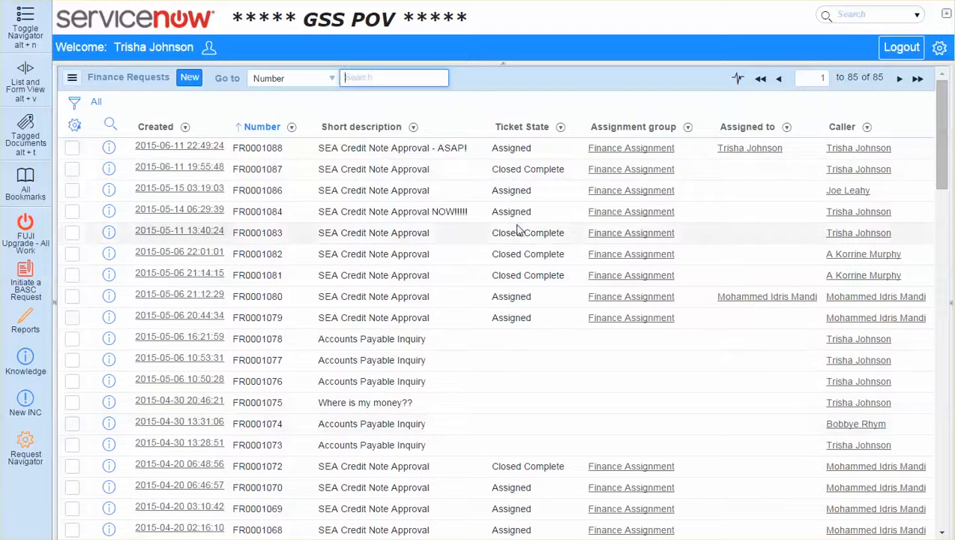
Filter Closed Complete tickets out of the finance requests list and group it by assignment group
right_click(527, 169)
left_click(613, 198)
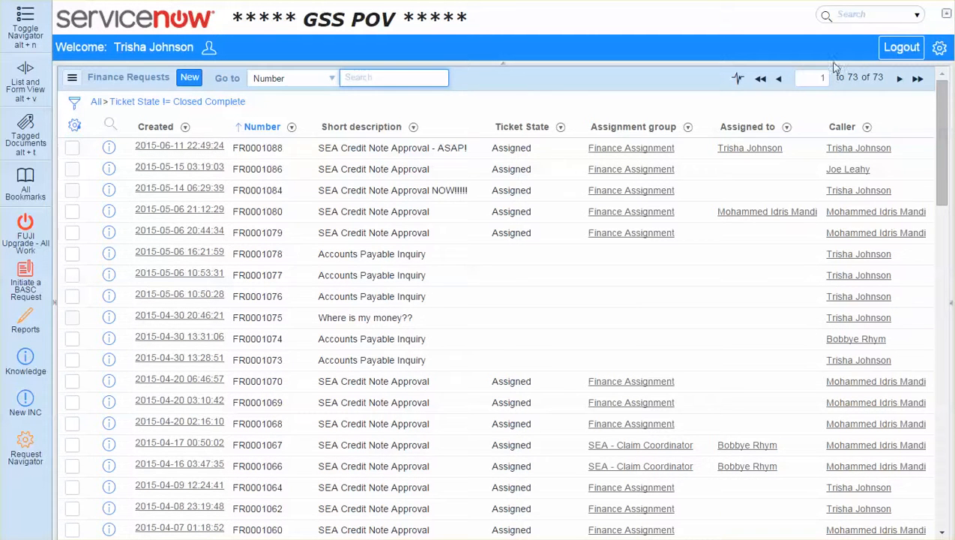
right_click(628, 126)
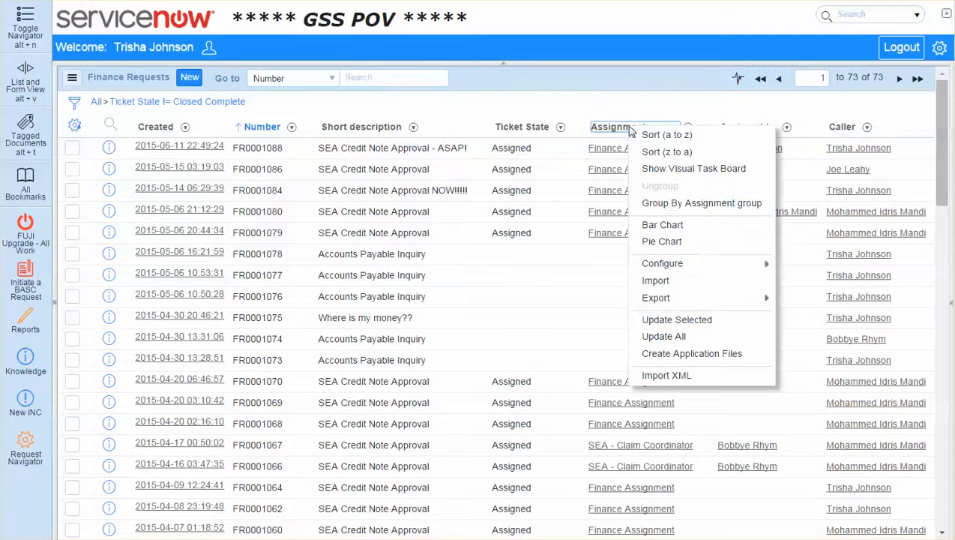
left_click(683, 216)
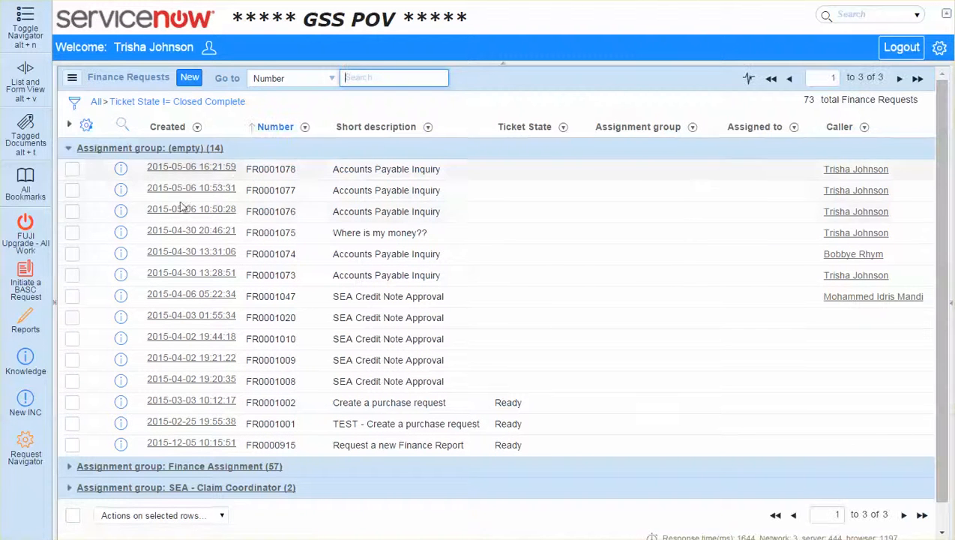
Collapse the empty assignment group, expand Finance Assignment and open the "SEA Credit Note Approval - ASAP!" request
left_click(69, 148)
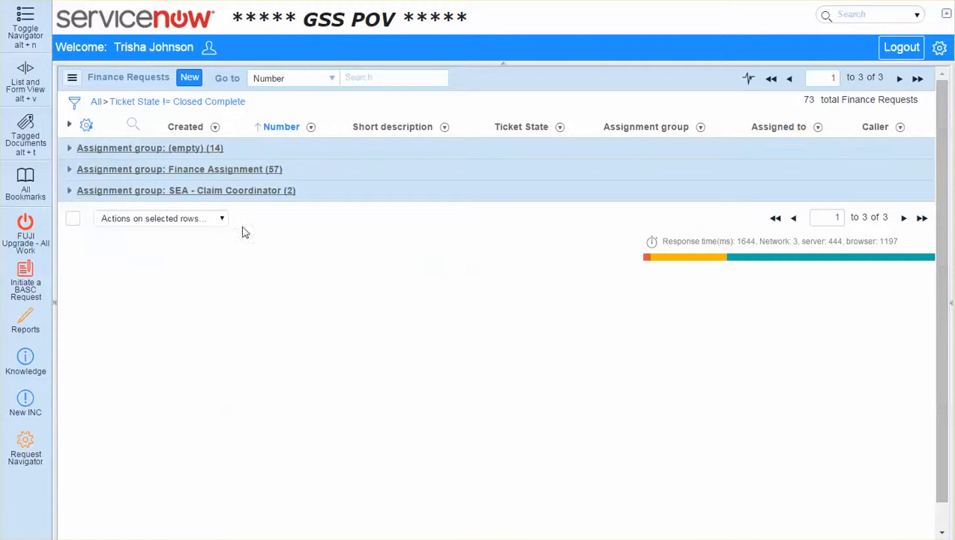
left_click(69, 171)
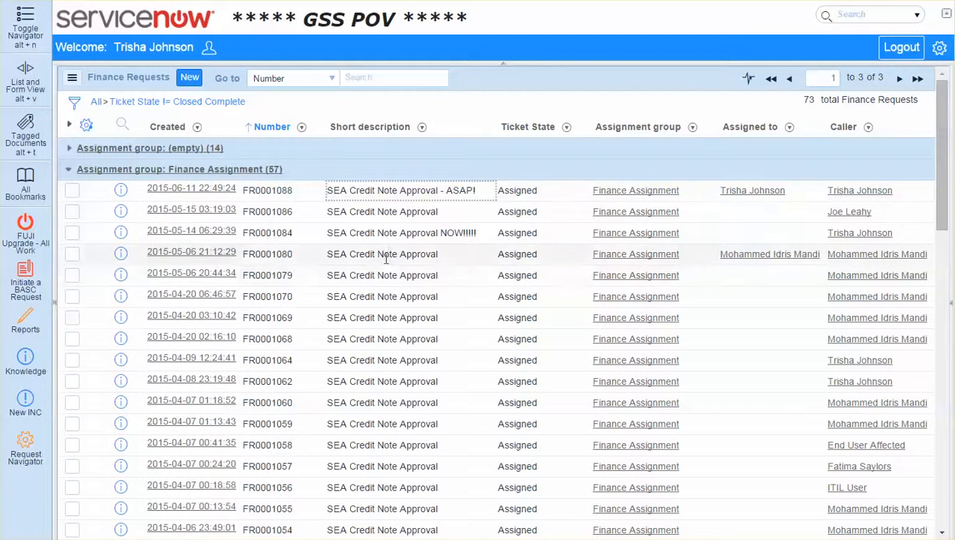
left_click(178, 192)
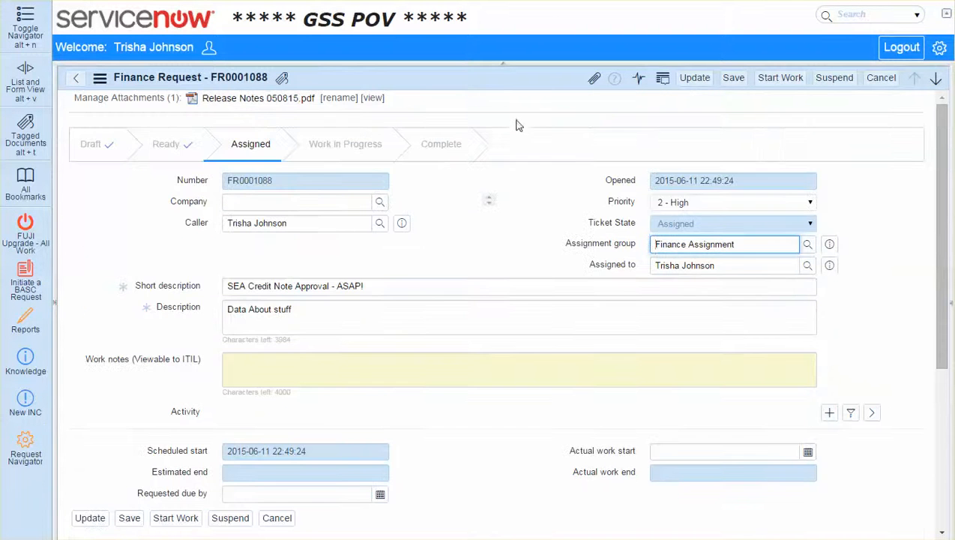
Set the finance request's company to ACME Africa
left_click(292, 203)
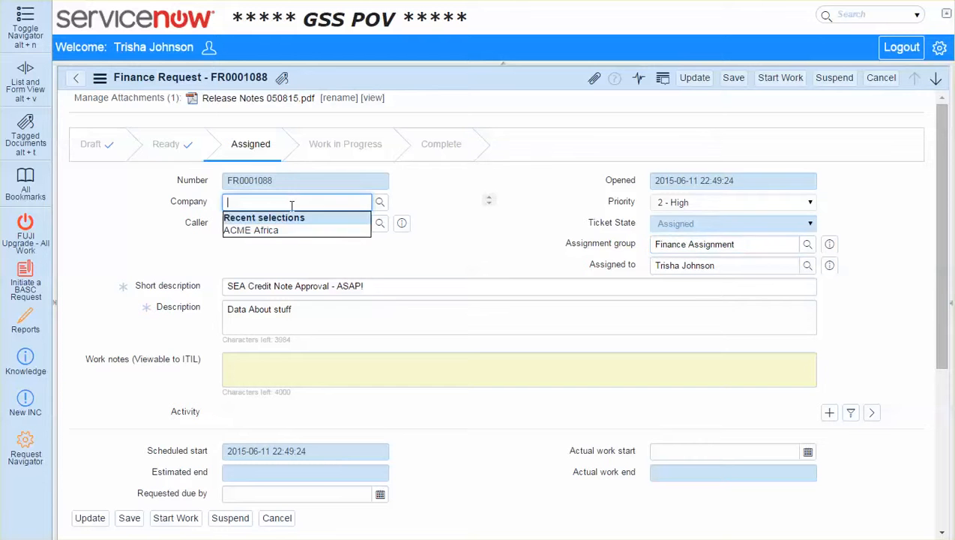
key("Down")
key("Tab")
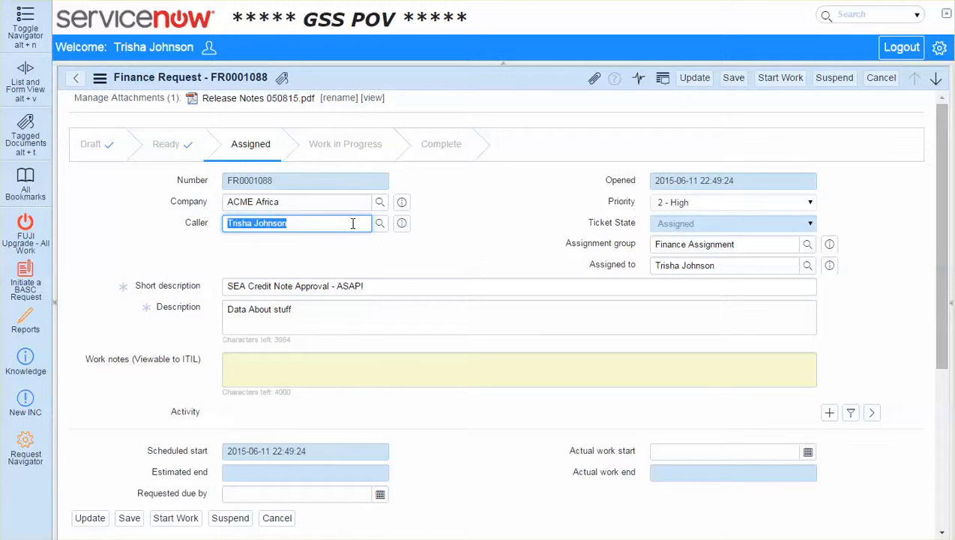
Examine the finance request's company, attachment, assignment group, assignee, short description and description
left_click(320, 199)
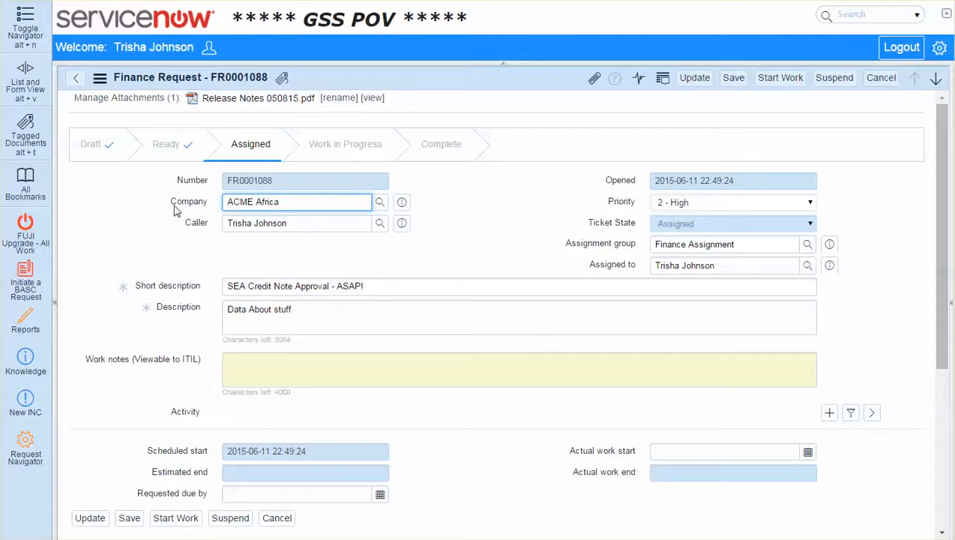
left_click_drag(175, 202, 201, 205)
left_click(433, 225)
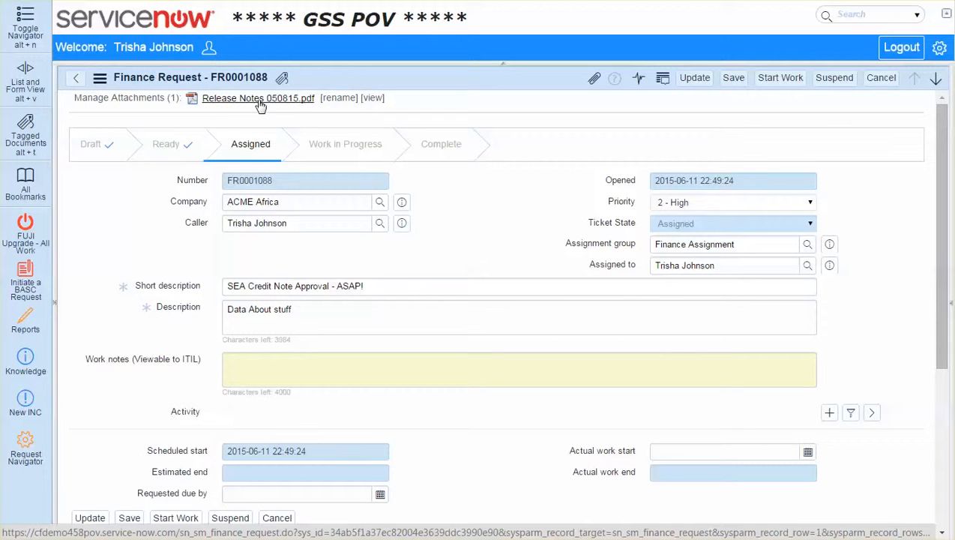
left_click(742, 247)
left_click(690, 266)
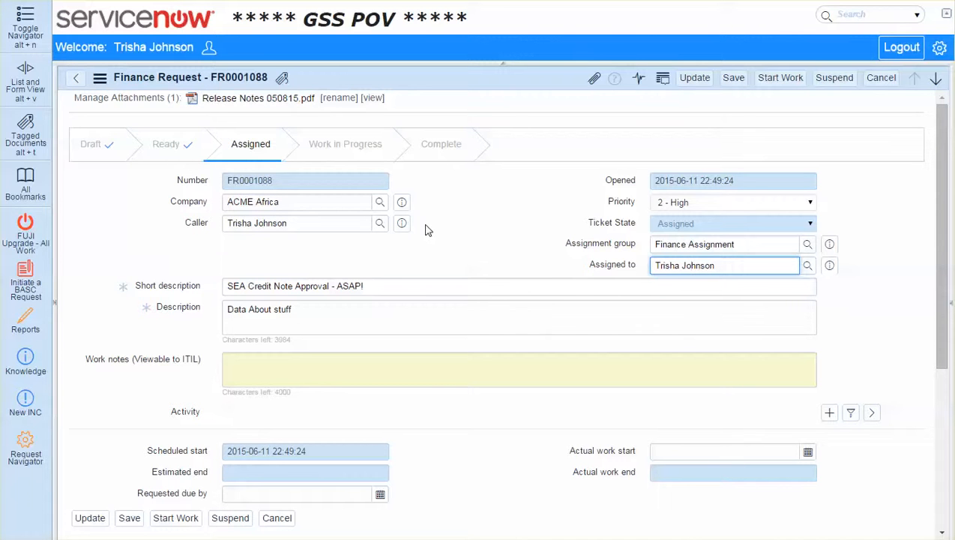
left_click(421, 306)
left_click(347, 285)
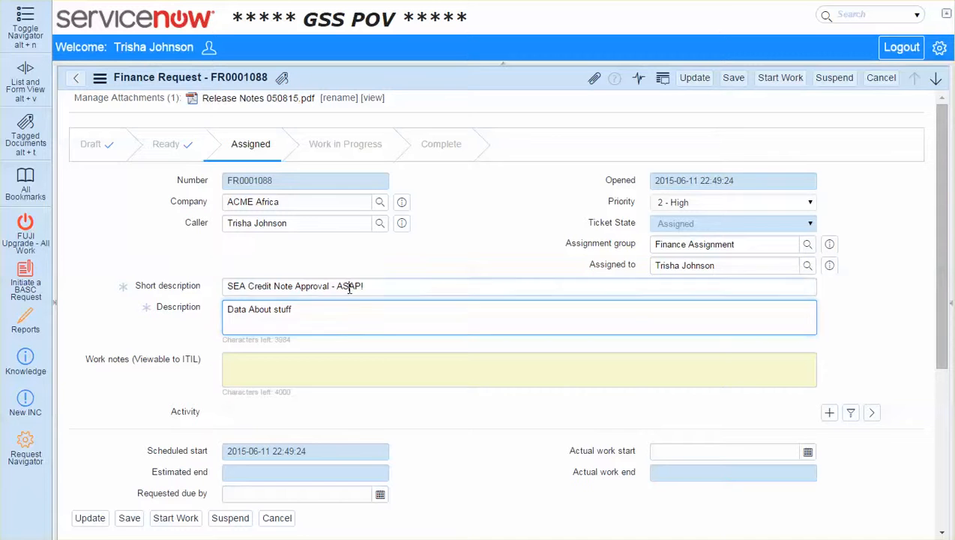
left_click(348, 325)
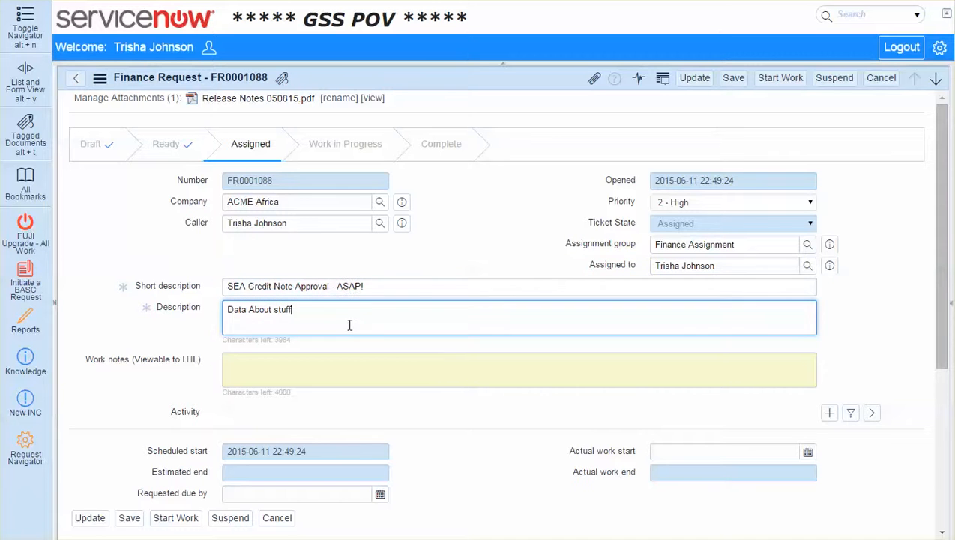
Enter the work notes "User was irate when called. ..." and "Need ASAP" on separate lines
left_click(404, 372)
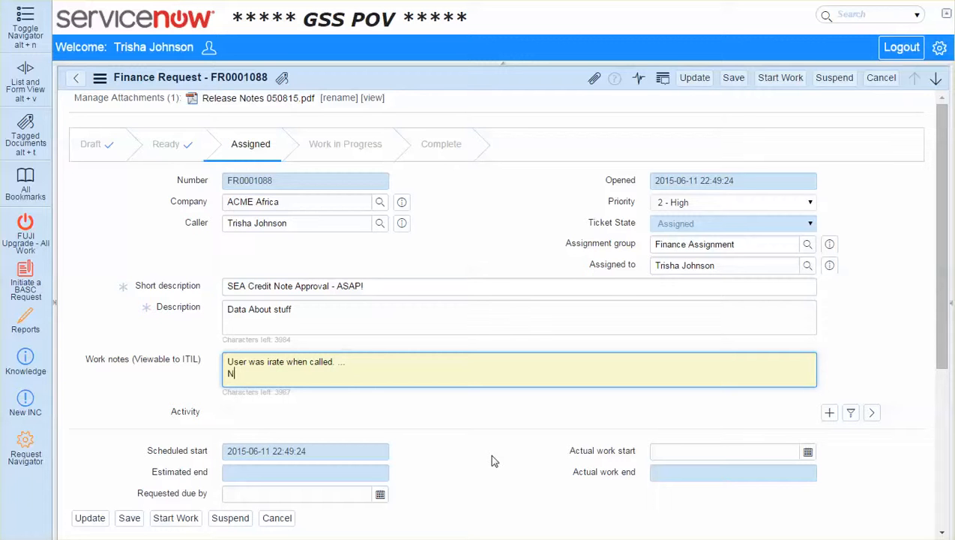
type("ASAP")
left_click(505, 425)
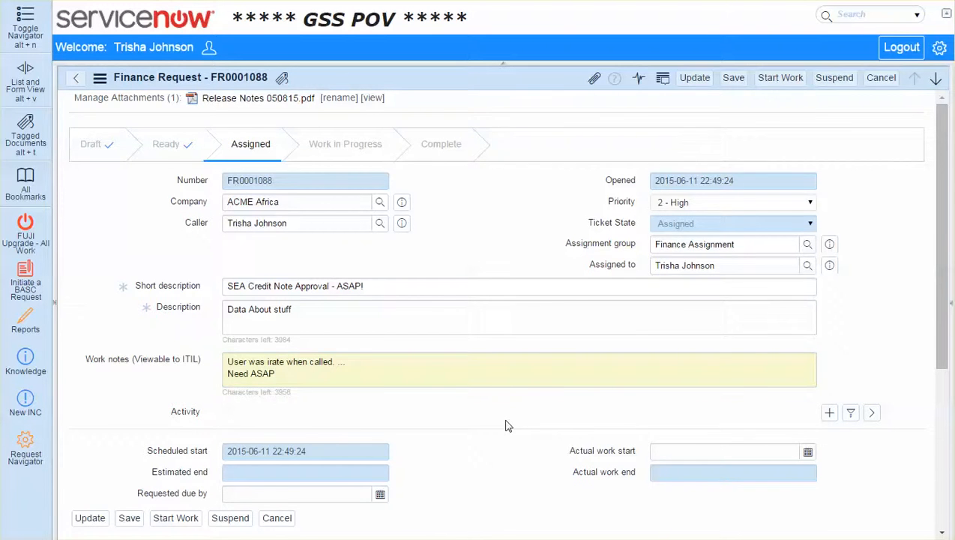
scroll(505, 426, "down", 2)
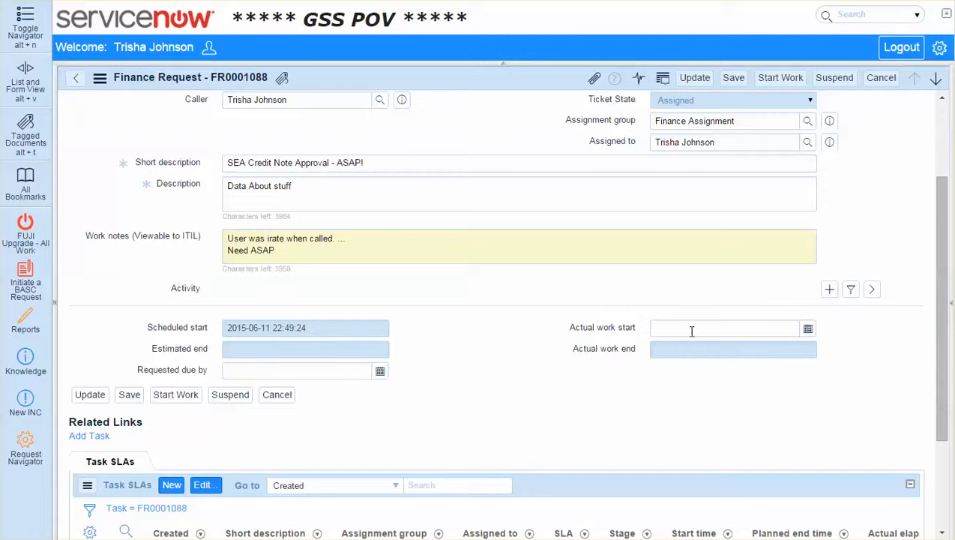
left_click(807, 330)
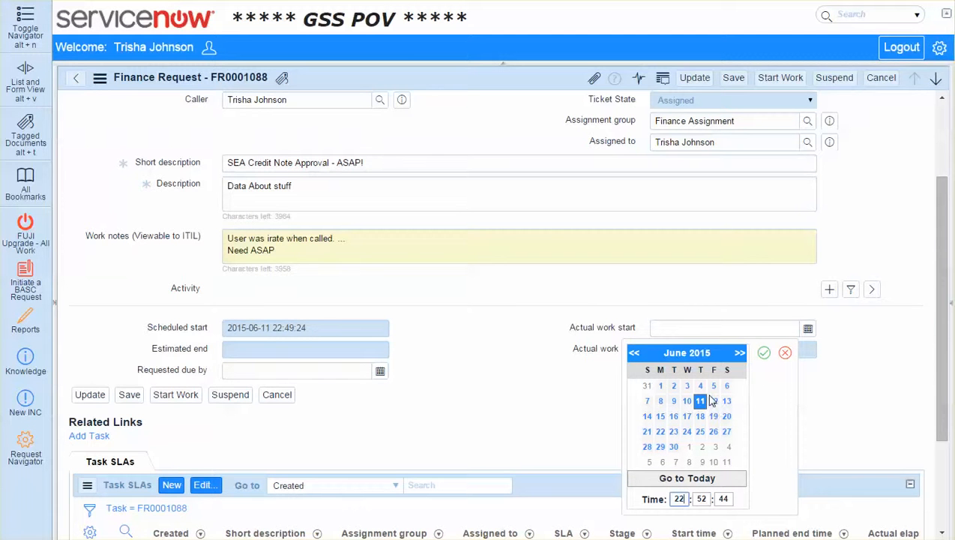
left_click(764, 357)
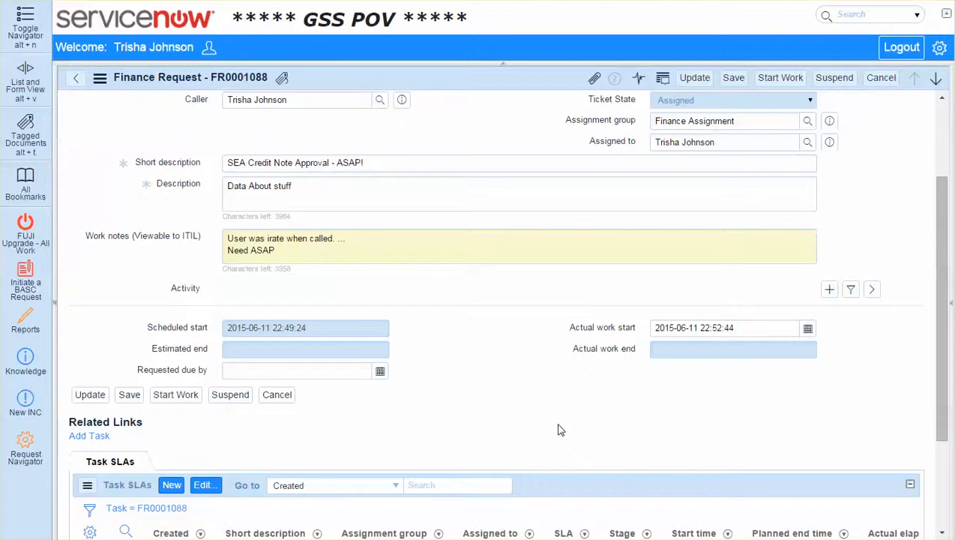
scroll(557, 429, "down", 2)
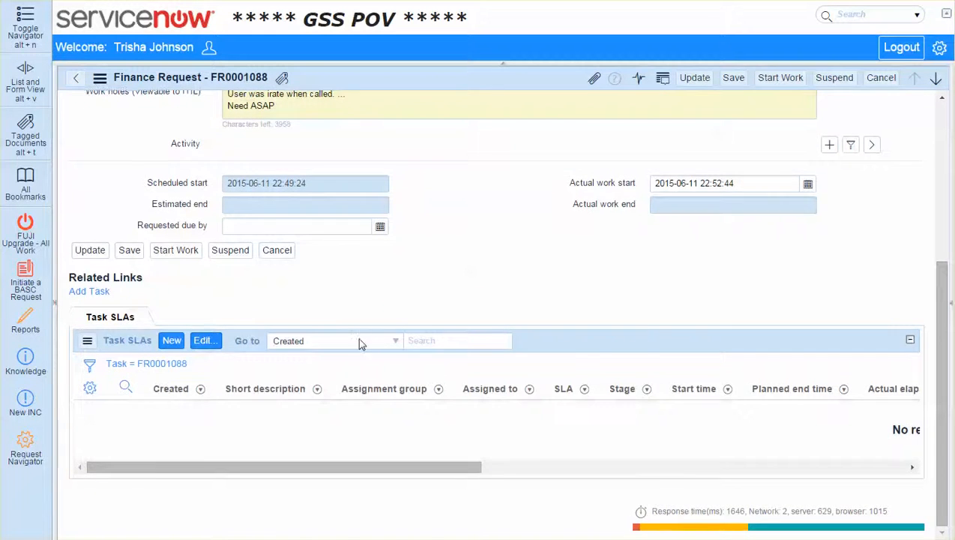
scroll(359, 342, "up", 3)
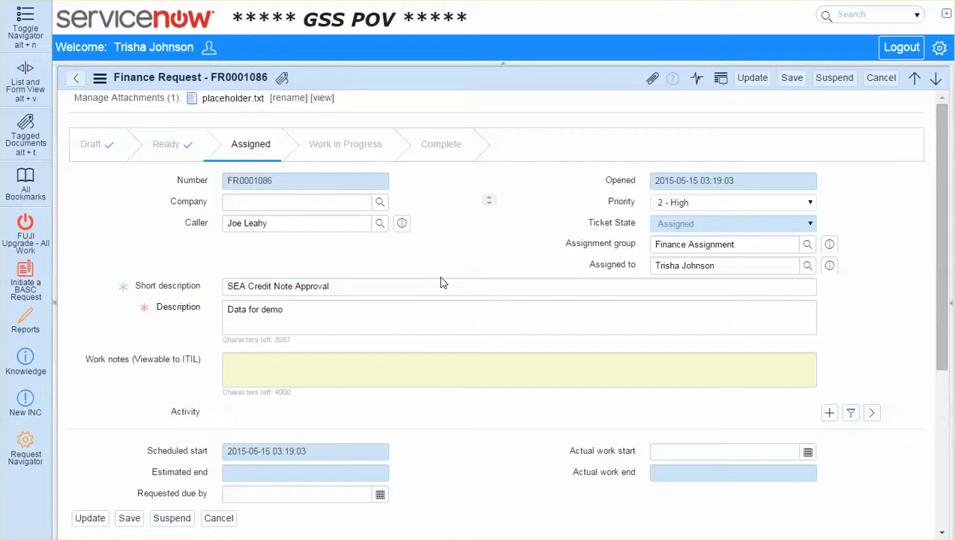
Examine the older "SEA Credit Note Approval" request's number and assignment, and compare them with its related finance task's short description and assignee
left_click(487, 284)
scroll(485, 298, "down", 5)
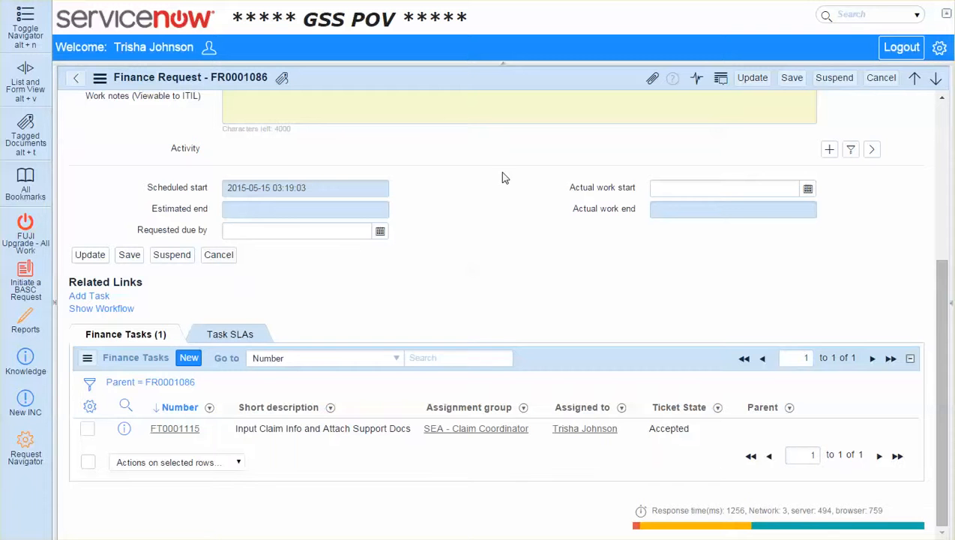
scroll(577, 165, "up", 5)
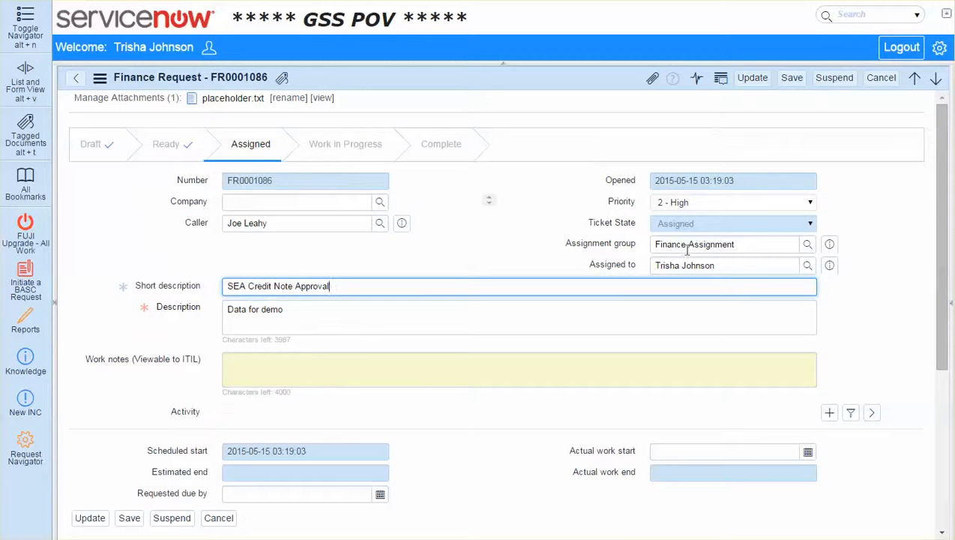
scroll(505, 305, "down", 5)
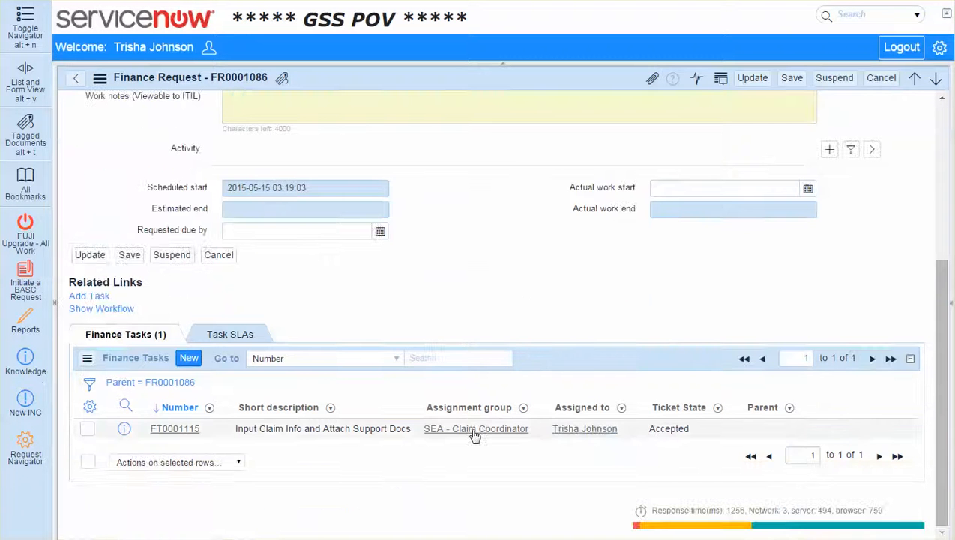
left_click_drag(237, 431, 304, 429)
left_click(253, 427)
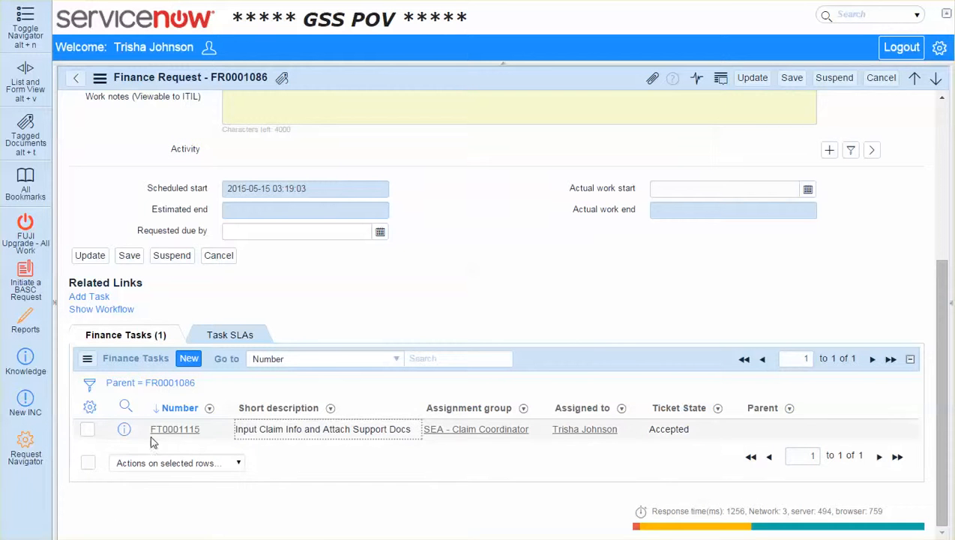
scroll(442, 315, "up", 4)
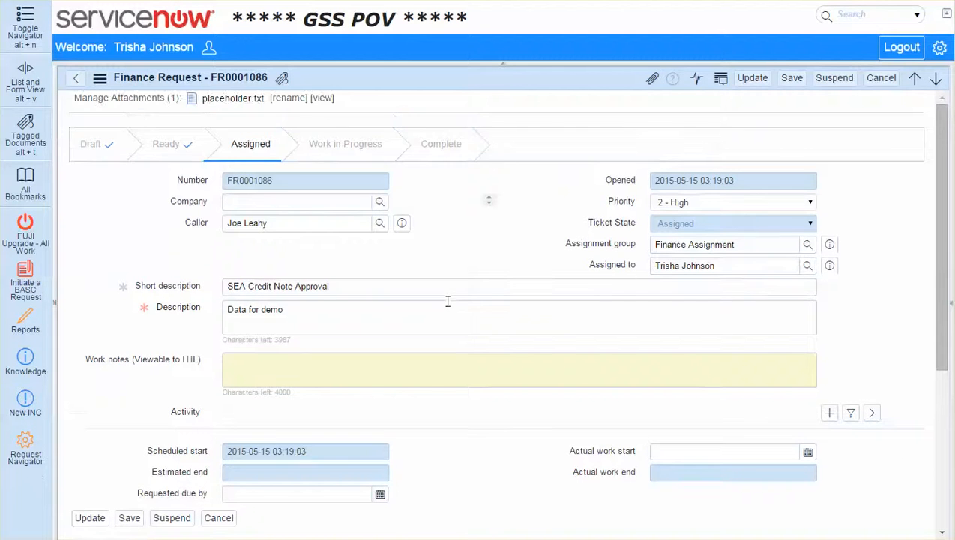
double_click(266, 181)
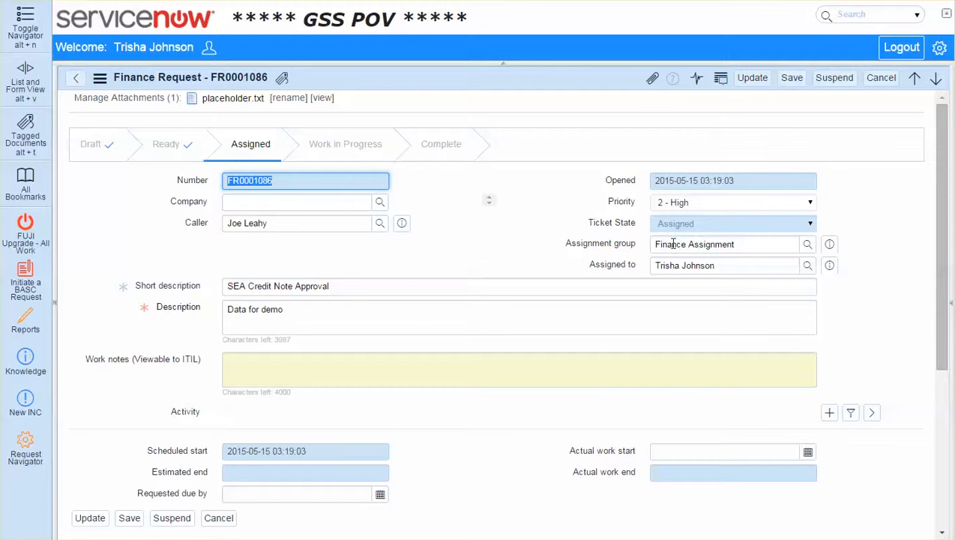
left_click(530, 243)
scroll(529, 244, "down", 4)
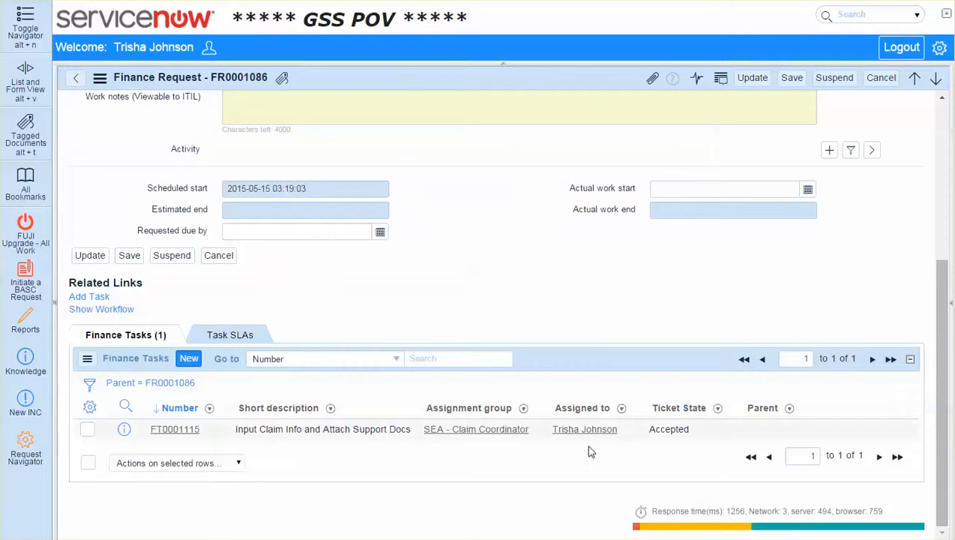
scroll(460, 290, "up", 3)
scroll(460, 291, "up", 1)
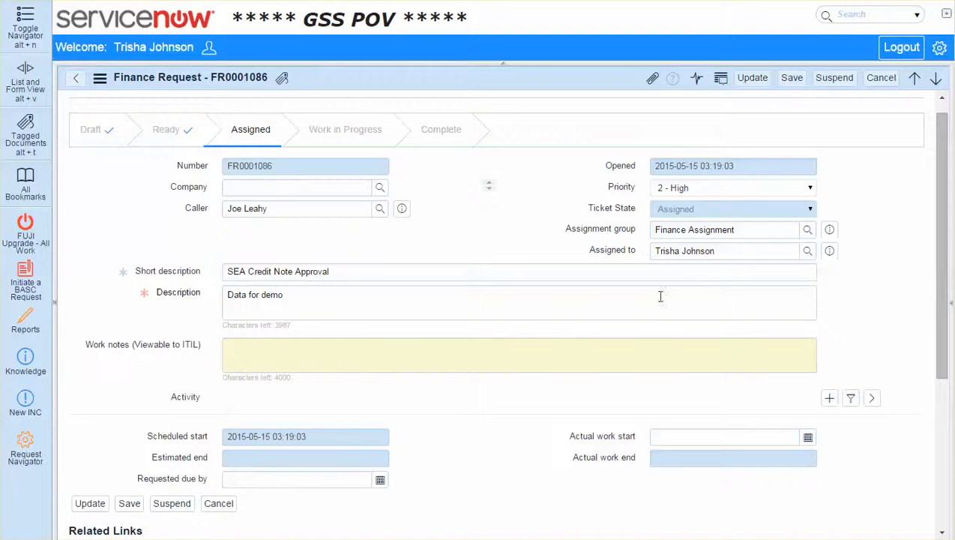
scroll(645, 303, "down", 3)
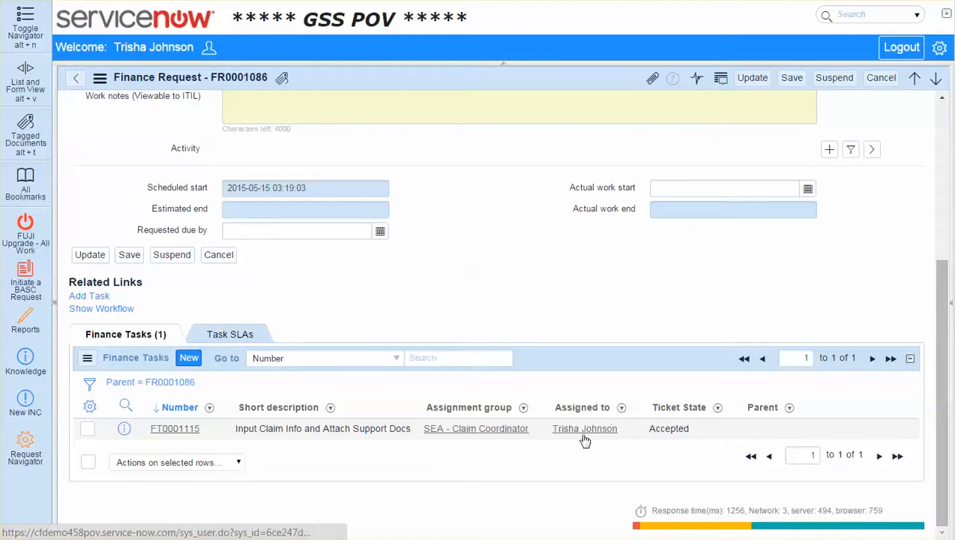
Try to open the related finance task, choose to stay on the request page, and save the request's pending changes
left_click(178, 433)
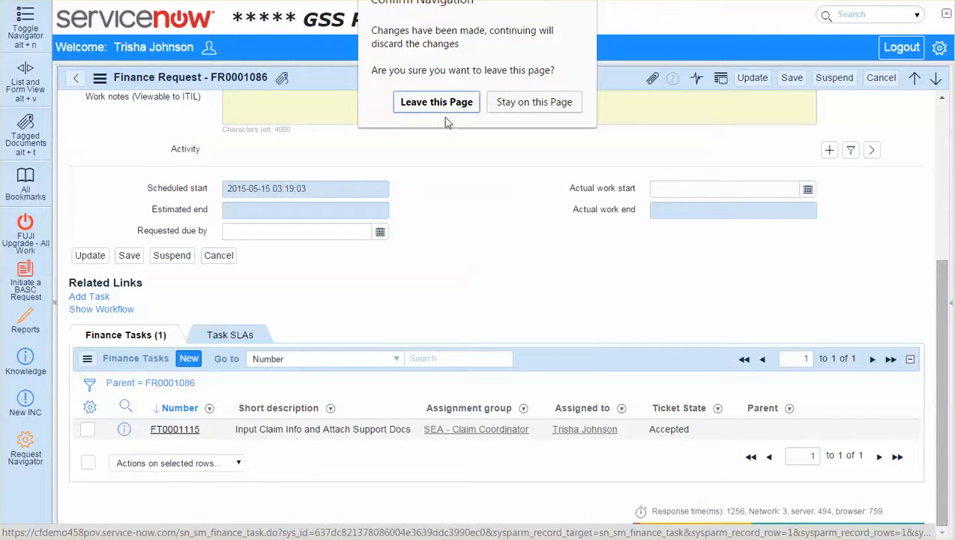
left_click(499, 103)
right_click(512, 79)
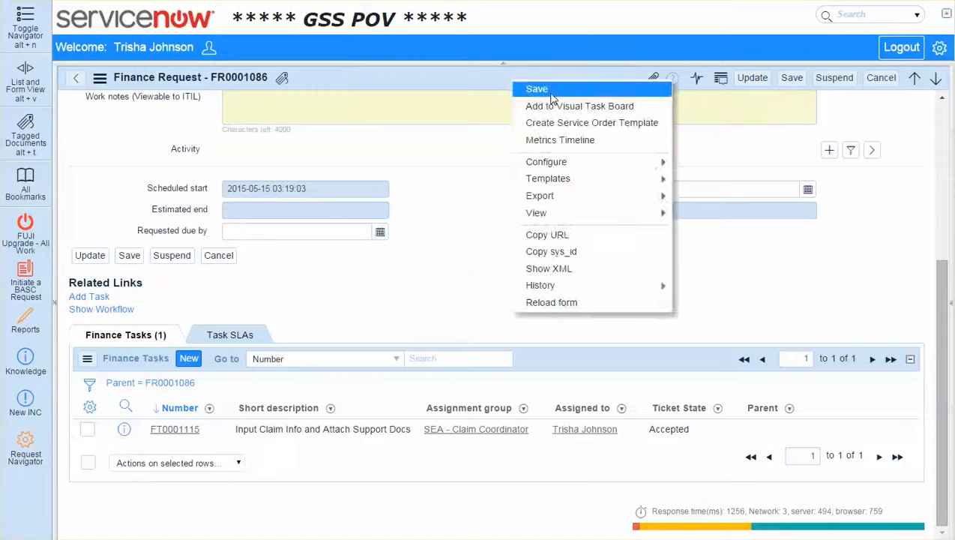
left_click(532, 89)
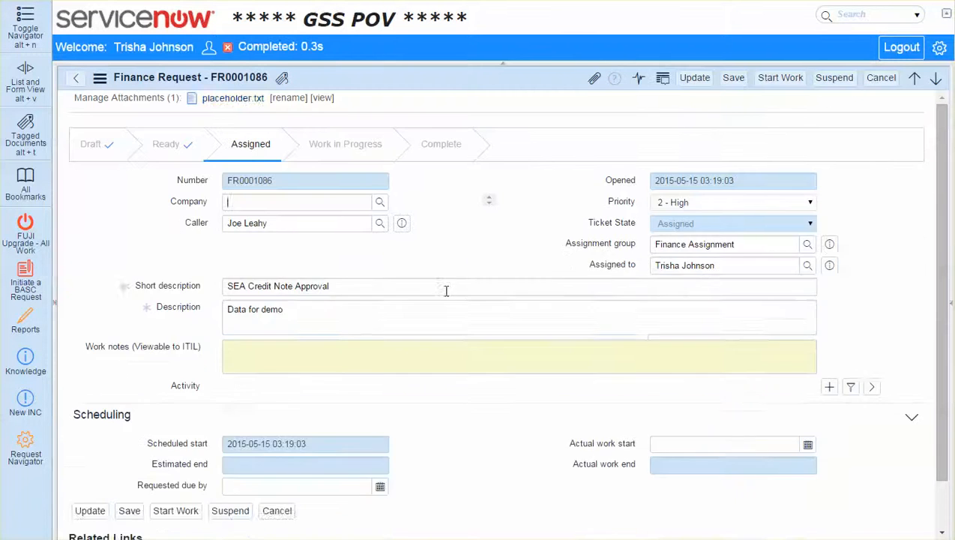
Expand the request's activity history, inspect the details of the latest assignment change, and collapse the history again
scroll(445, 288, "down", 3)
scroll(772, 283, "down", 3)
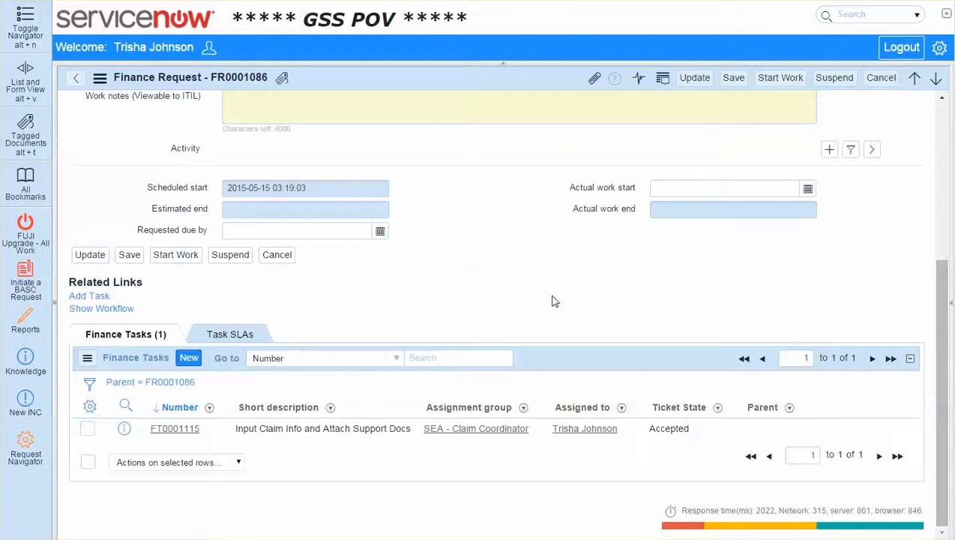
scroll(812, 232, "up", 1)
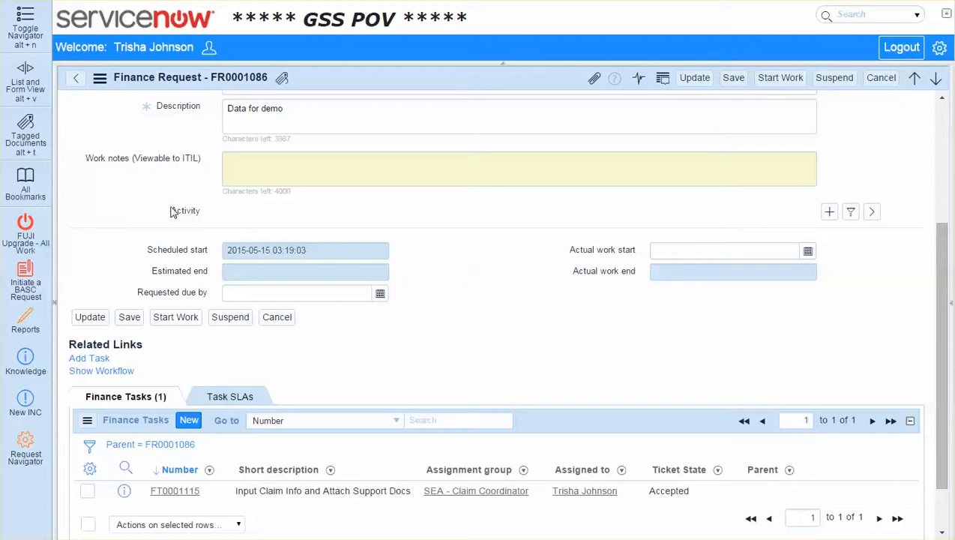
left_click_drag(201, 211, 318, 254)
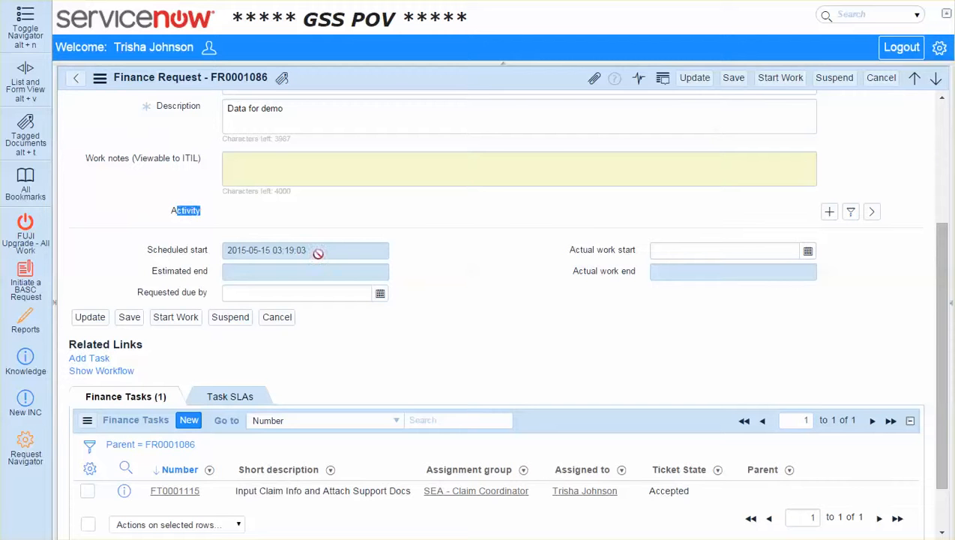
left_click(871, 211)
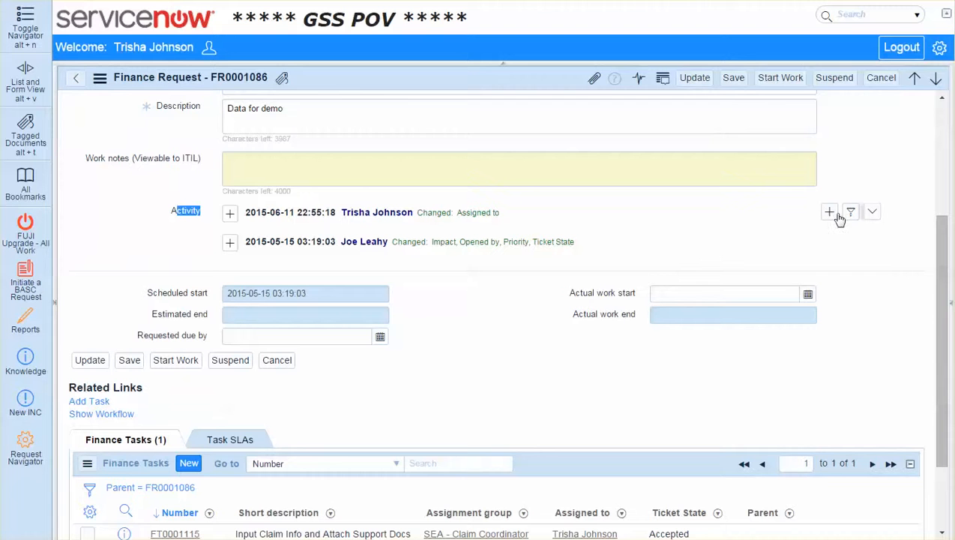
left_click(230, 213)
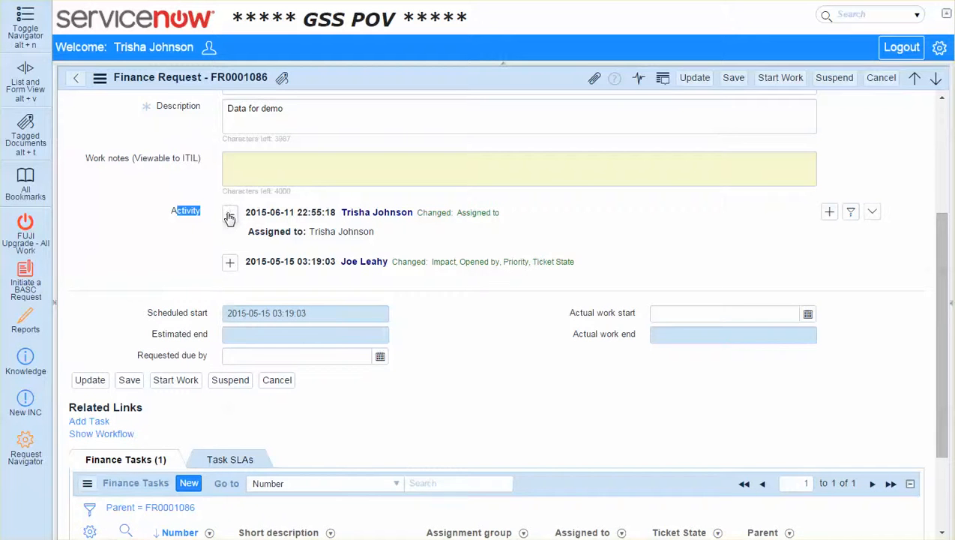
left_click(230, 213)
left_click(872, 213)
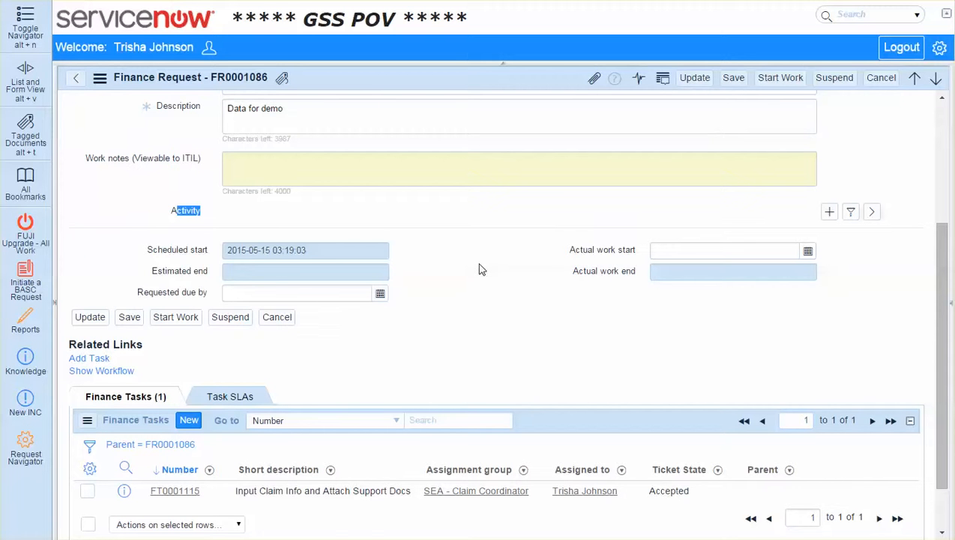
left_click(171, 213)
left_click(872, 215)
left_click(870, 217)
Open the "Input Claim Info and Attach Support Docs" finance task and review its form, related lists and short description
scroll(486, 281, "down", 2)
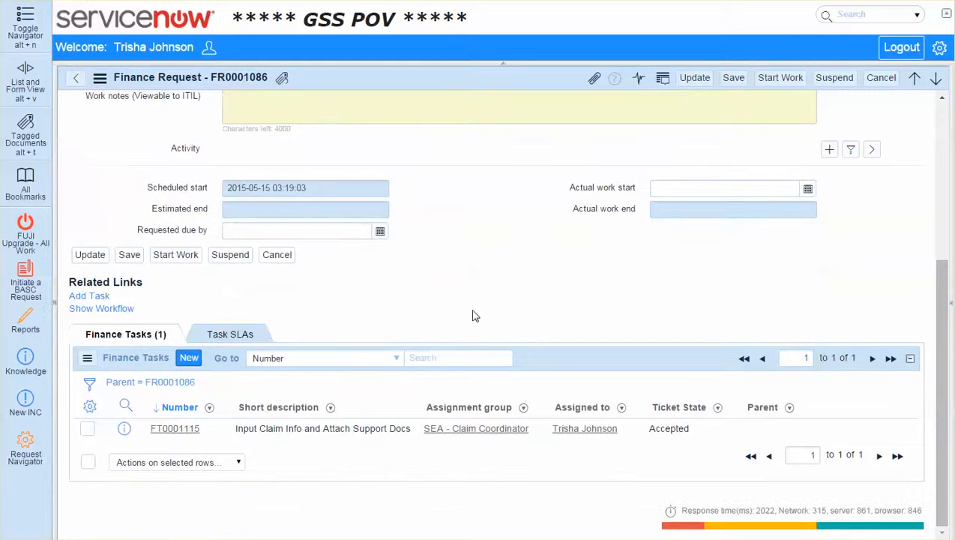
left_click(173, 435)
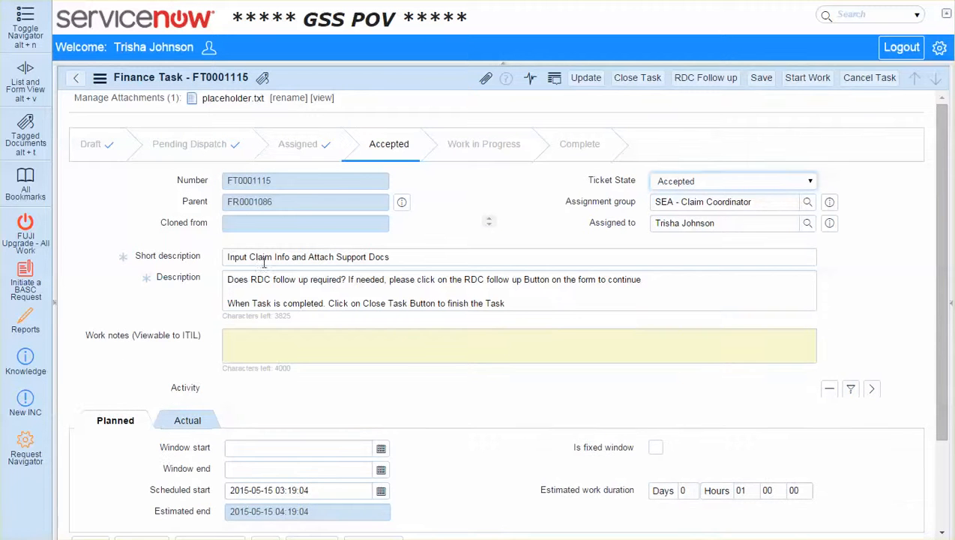
scroll(232, 270, "down", 4)
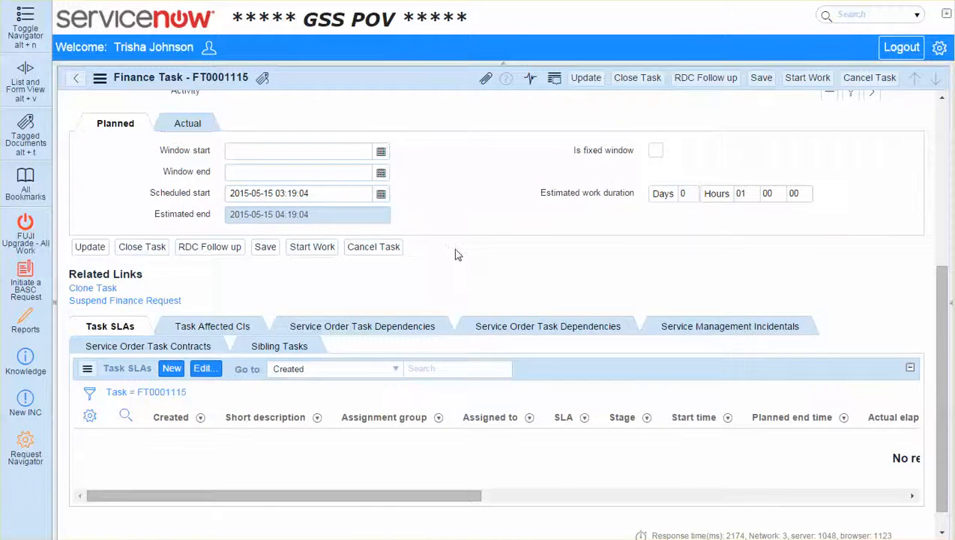
scroll(454, 250, "up", 3)
triple_click(231, 213)
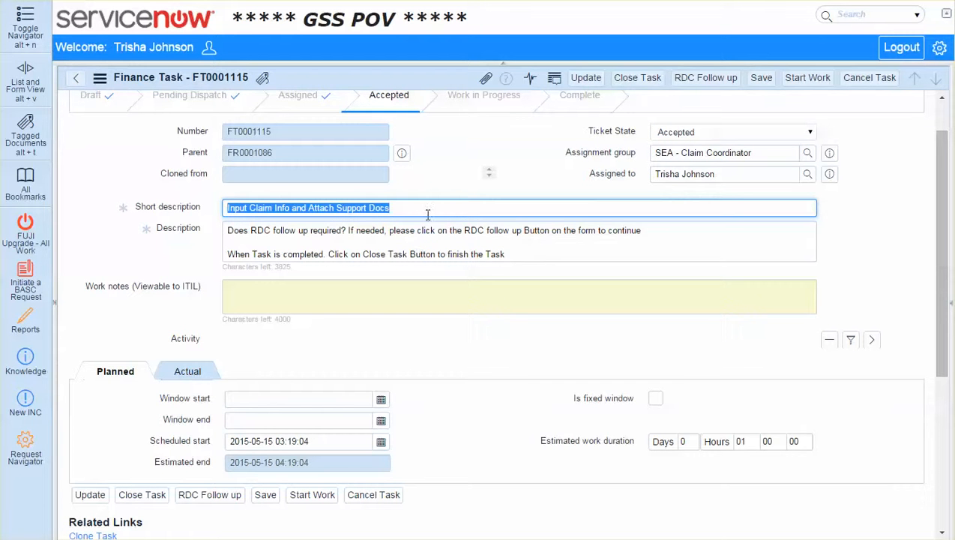
Examine the finance task's description, work notes area, planned schedule, related links and Task SLAs for instructions on RDC follow-up and closing
left_click_drag(231, 230, 617, 259)
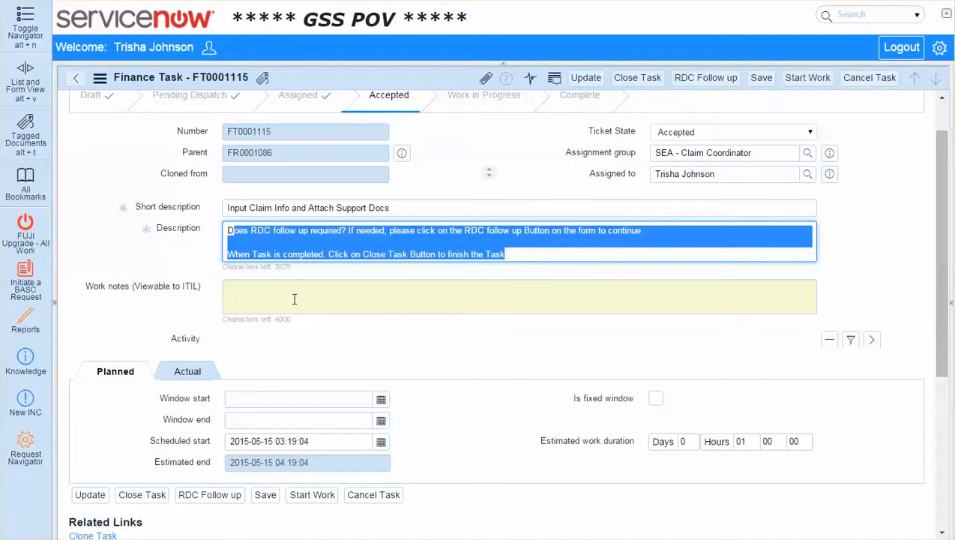
left_click(406, 303)
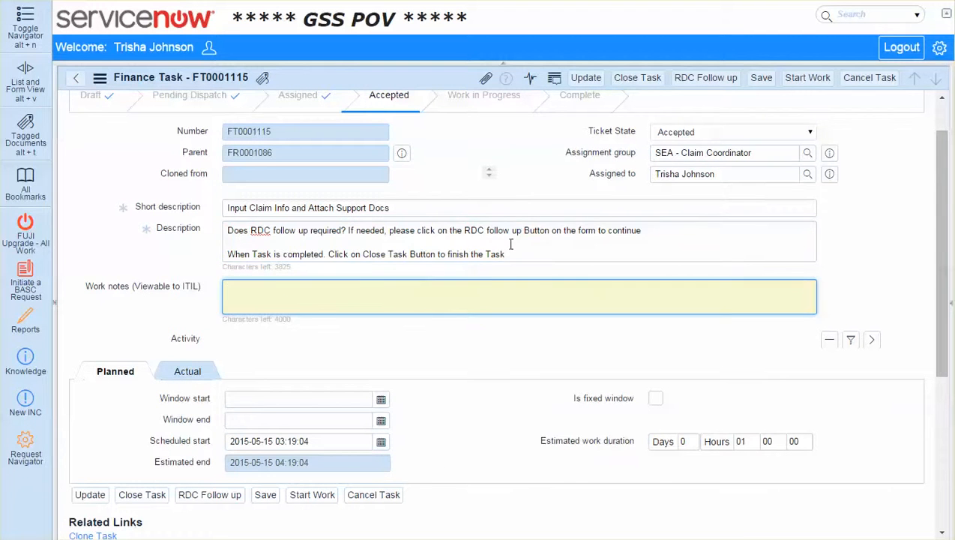
scroll(367, 271, "up", 1)
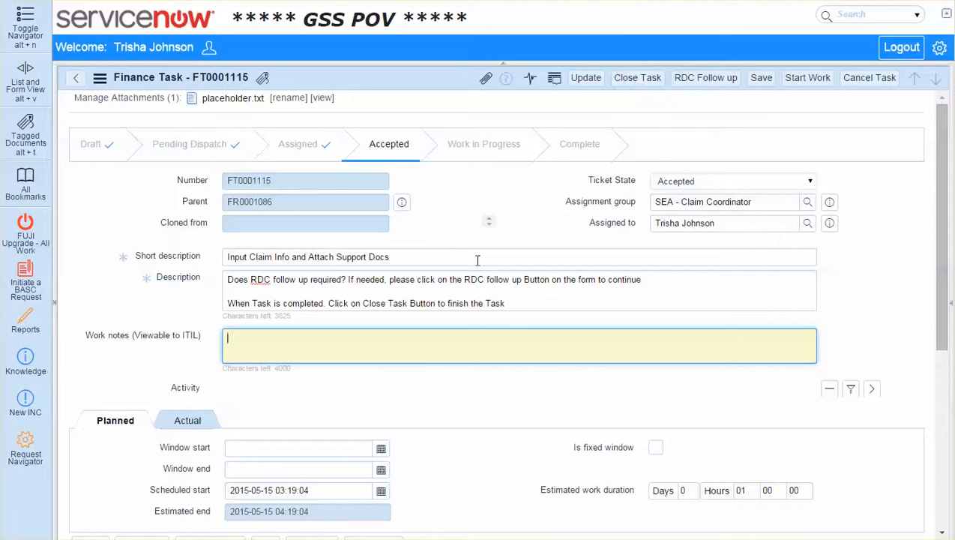
scroll(462, 311, "down", 4)
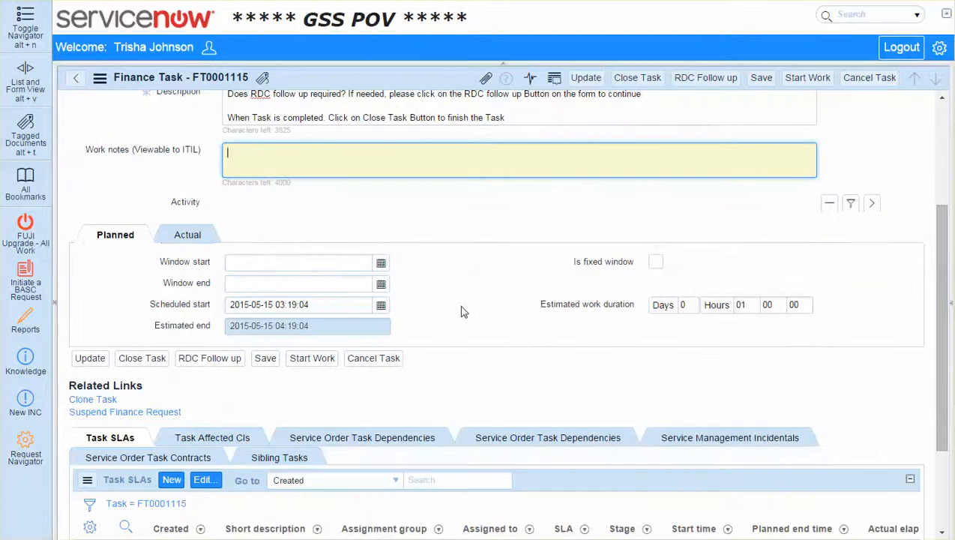
scroll(462, 311, "up", 4)
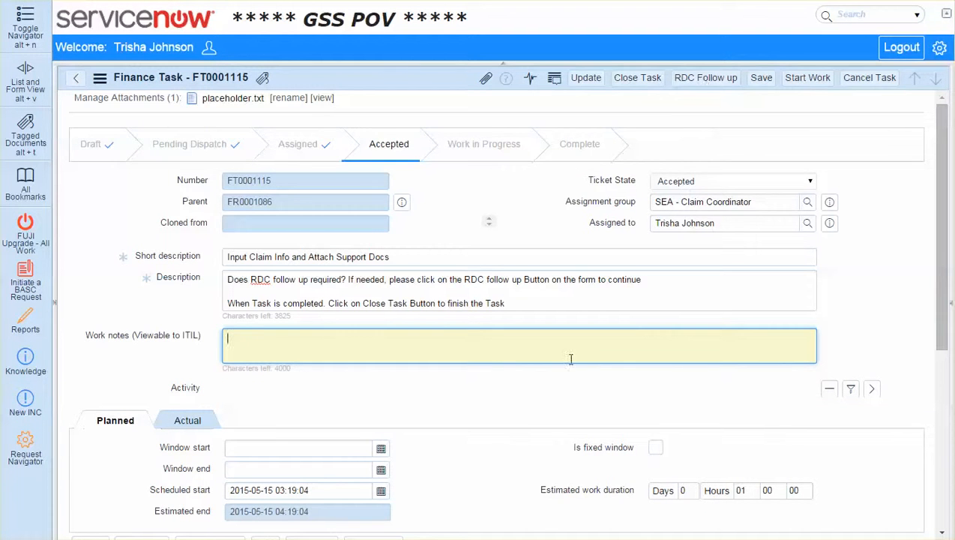
left_click(493, 459)
scroll(493, 460, "down", 2)
scroll(493, 460, "down", 2)
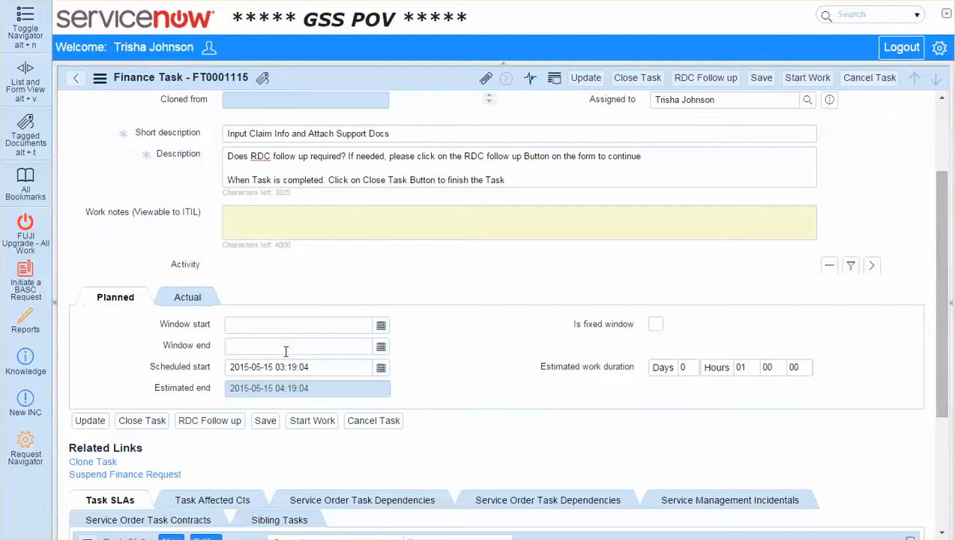
scroll(416, 379, "down", 2)
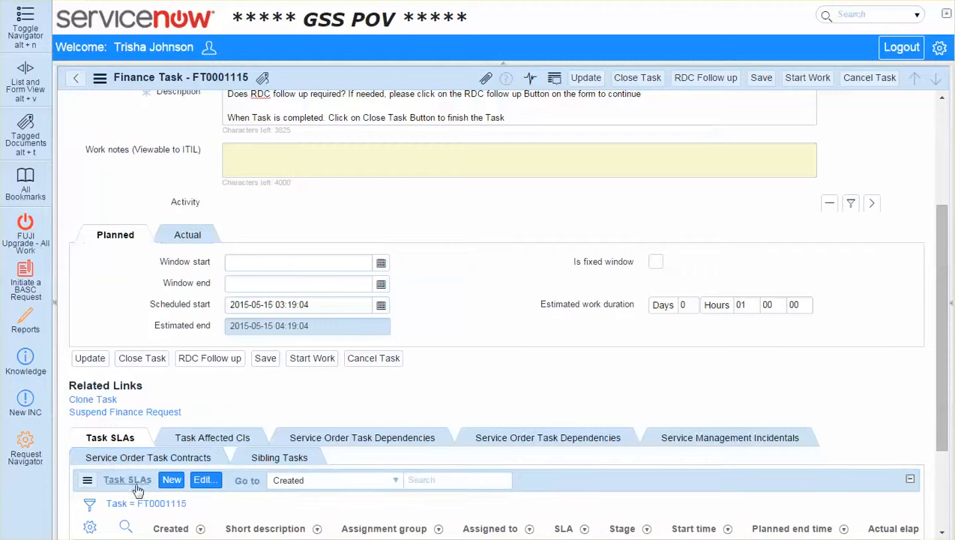
scroll(465, 338, "up", 3)
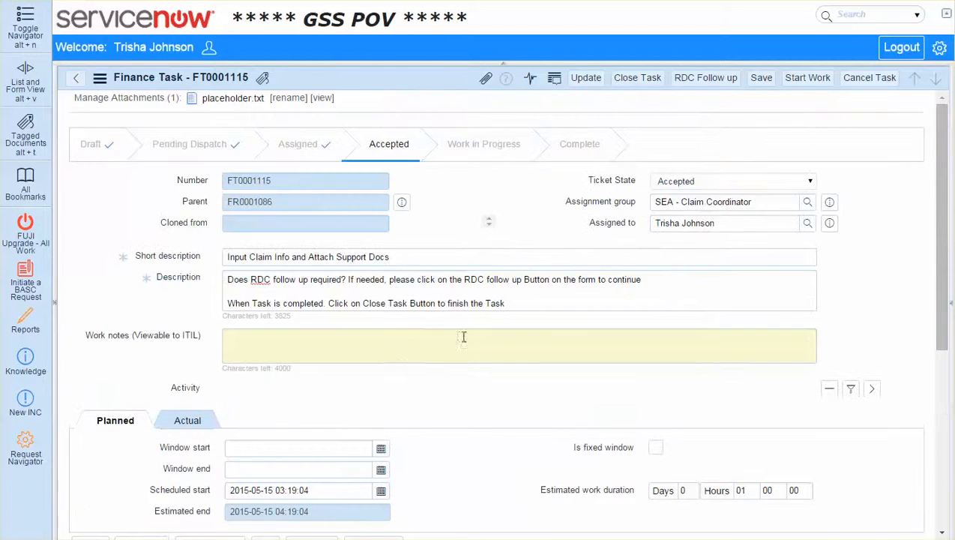
scroll(303, 411, "down", 3)
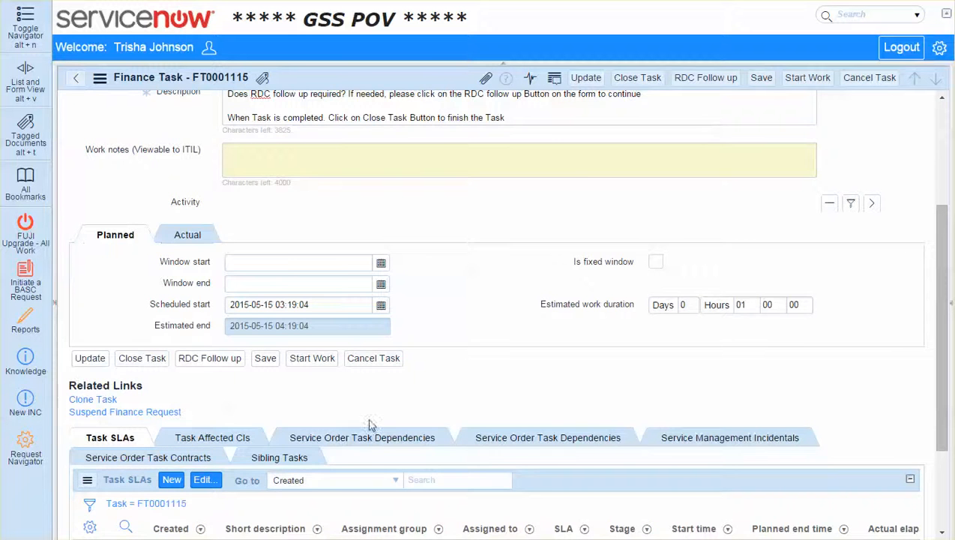
scroll(371, 423, "up", 3)
scroll(371, 396, "down", 3)
scroll(377, 405, "up", 3)
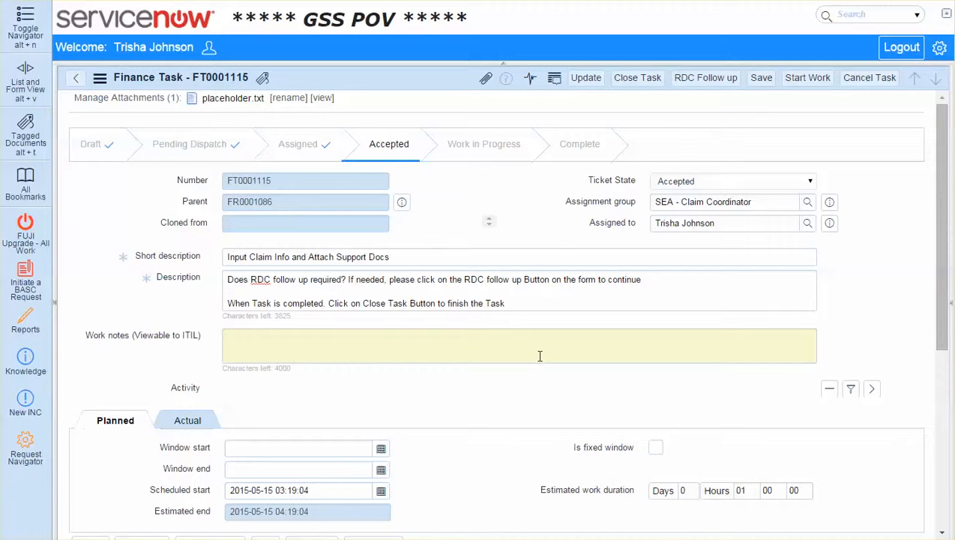
scroll(555, 349, "down", 5)
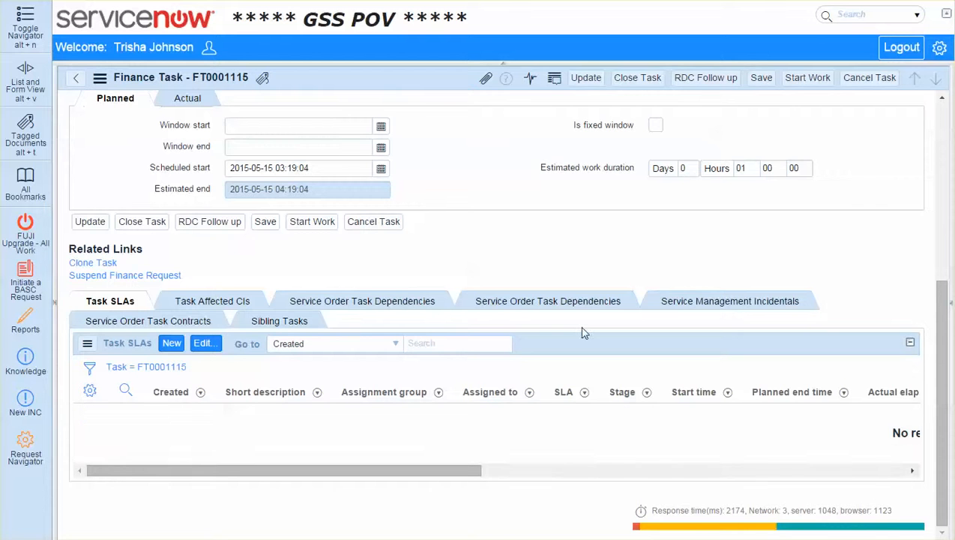
Trigger RDC follow-up for the "Input Claim Info and Attach Support Docs" task and check the finance tasks listed on the parent request
scroll(581, 331, "up", 5)
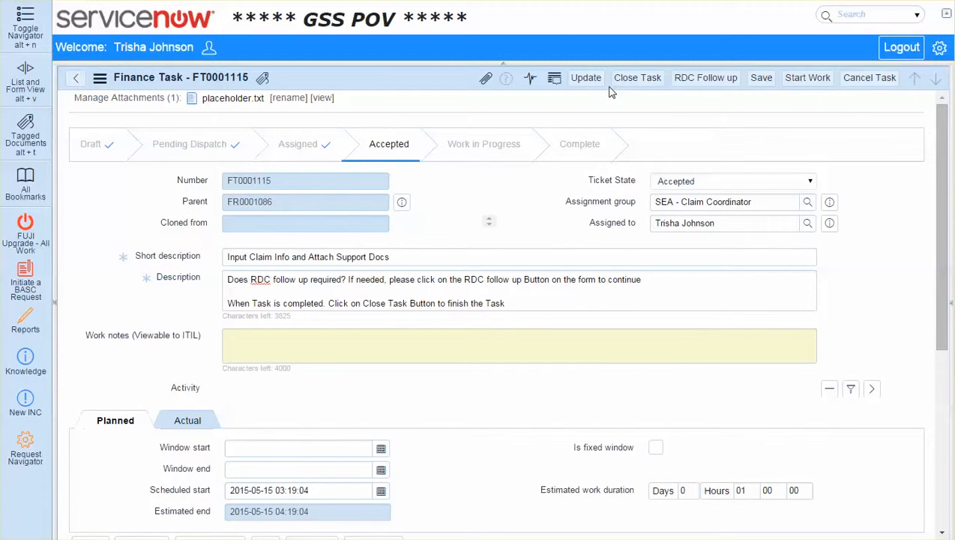
left_click(708, 79)
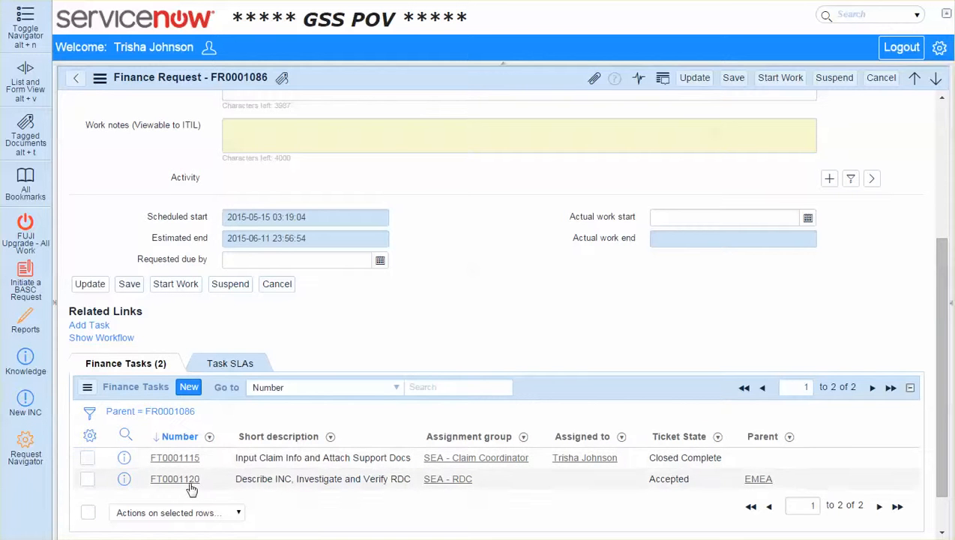
scroll(287, 384, "up", 3)
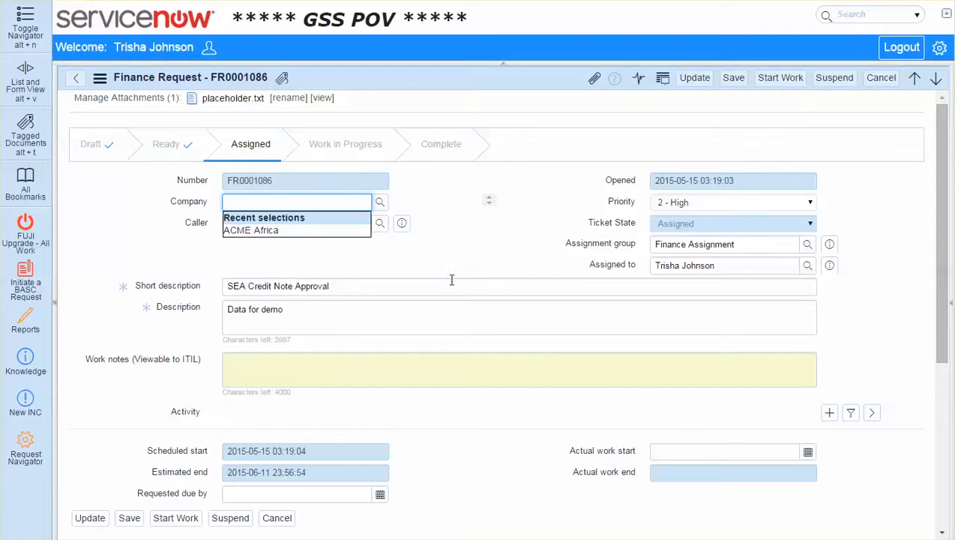
scroll(494, 424, "down", 5)
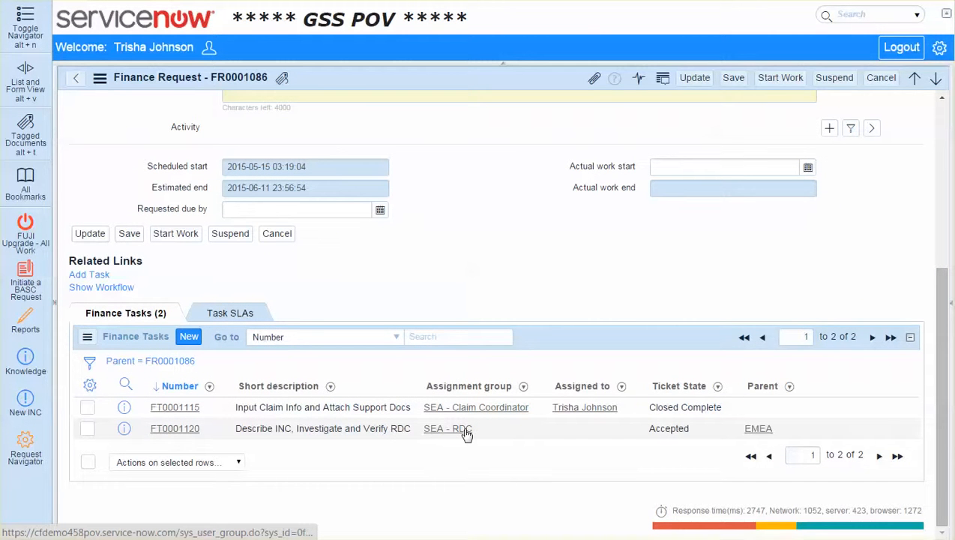
Open the "Describe INC, Investigate and Verify RDC" finance task and review its description, assignment group and assignee
left_click(180, 432)
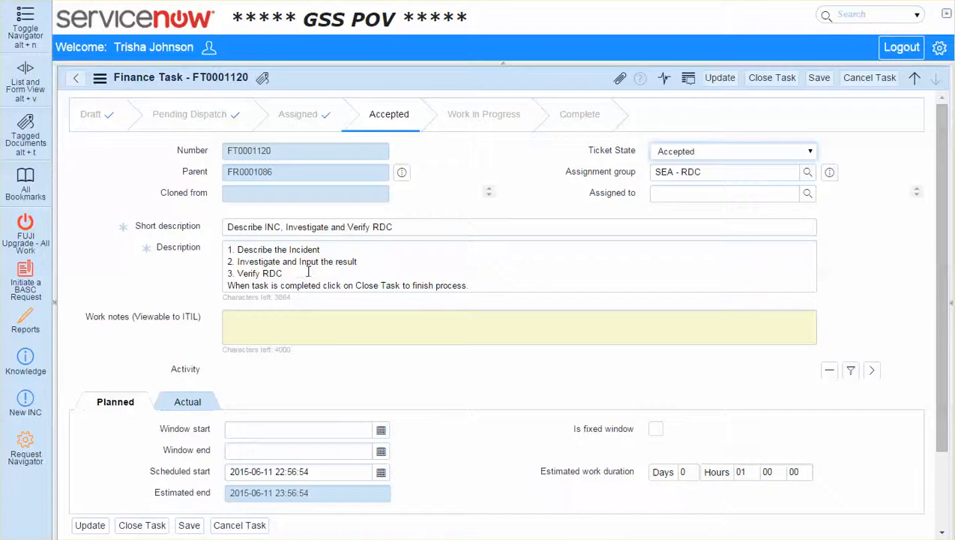
scroll(308, 272, "down", 4)
scroll(442, 267, "up", 4)
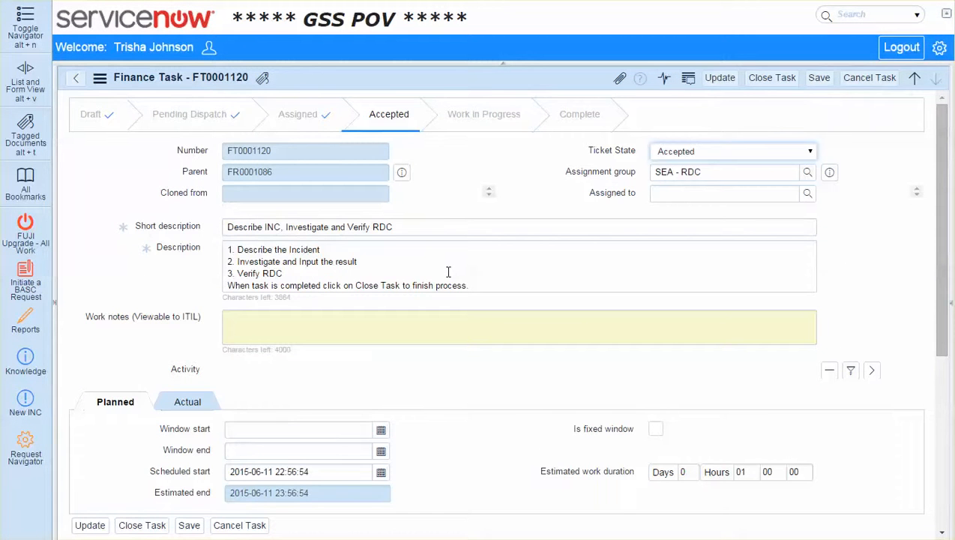
left_click(446, 279)
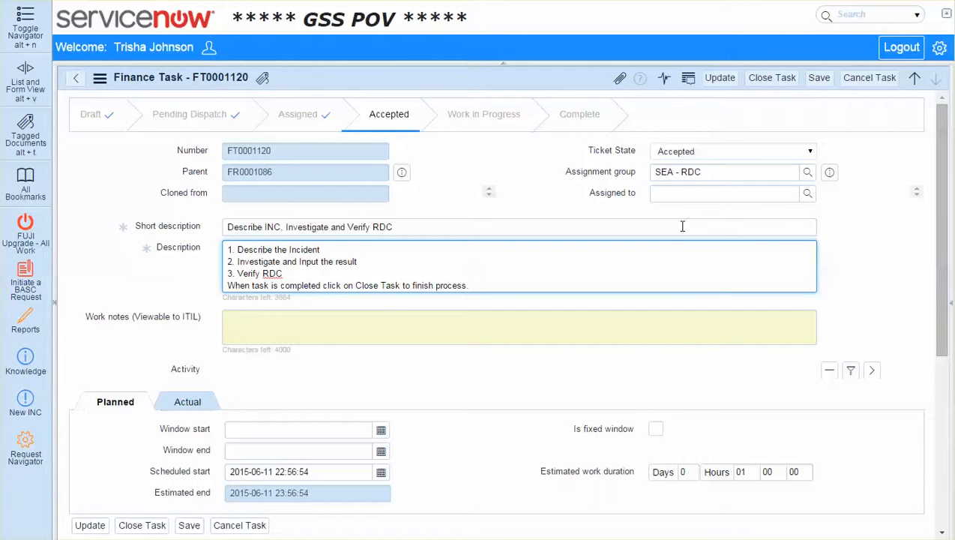
double_click(678, 175)
triple_click(690, 175)
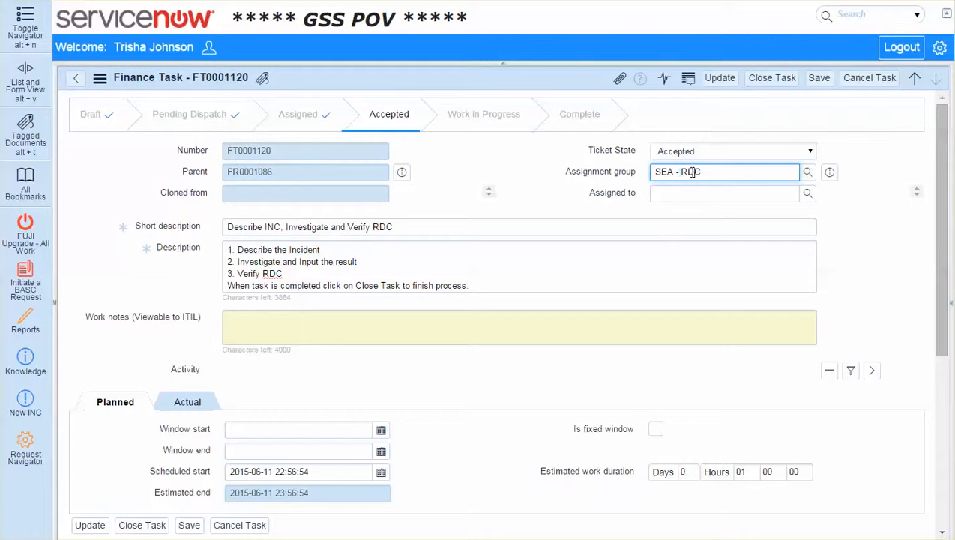
left_click(686, 194)
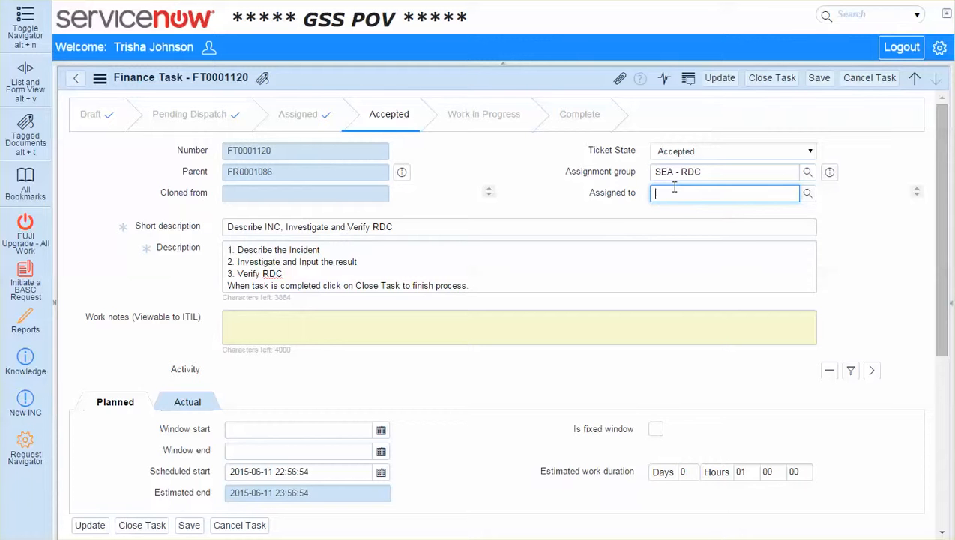
Enter the work note "Notes...." on the RDC task, and expand and collapse its activity history
left_click(403, 315)
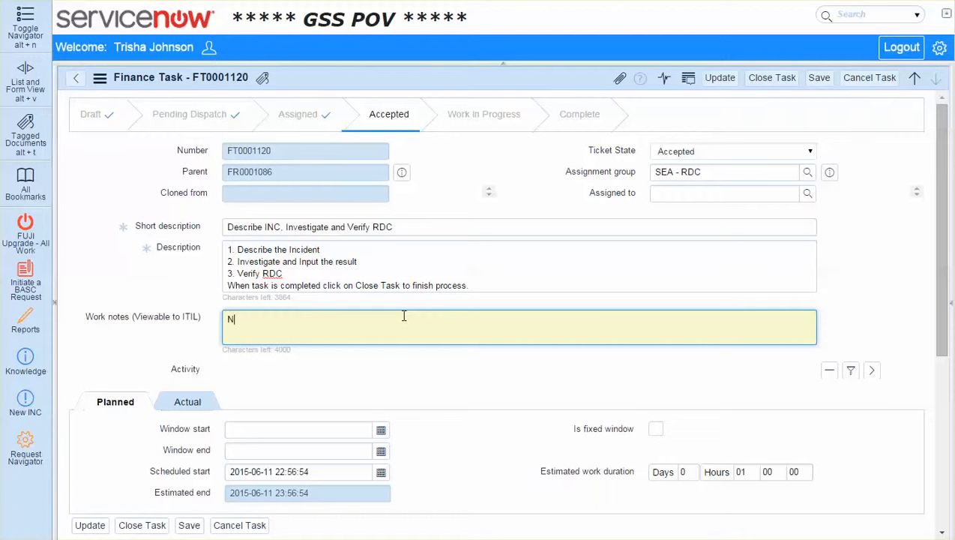
key("Tab")
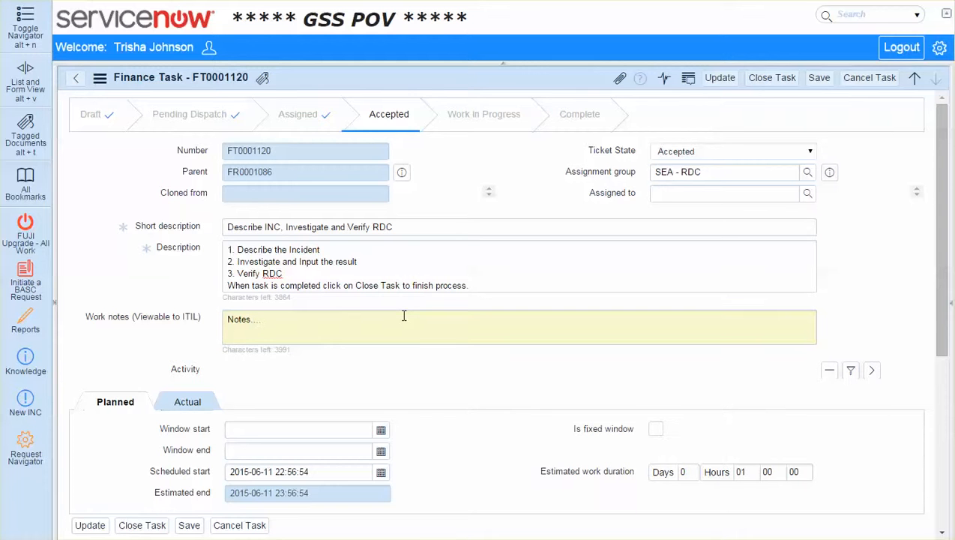
left_click(873, 373)
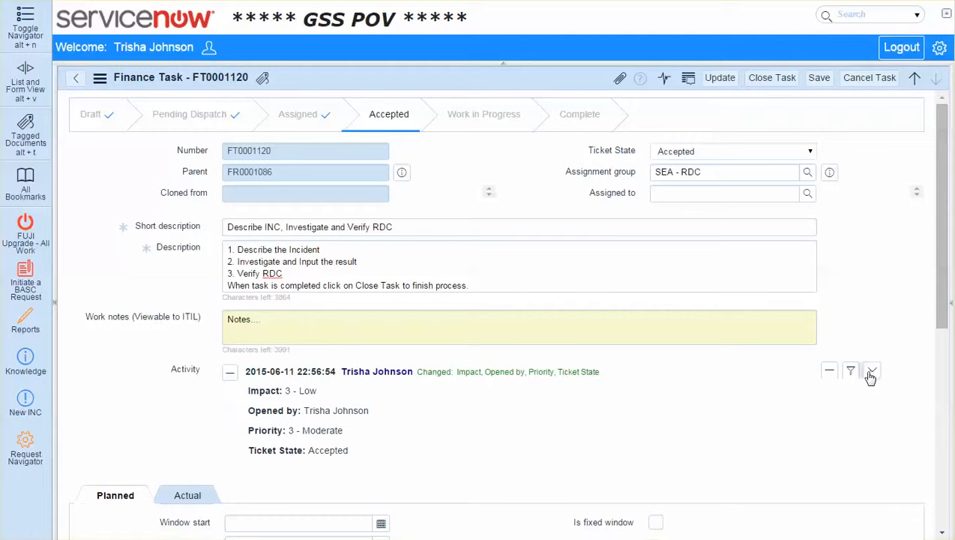
left_click(870, 373)
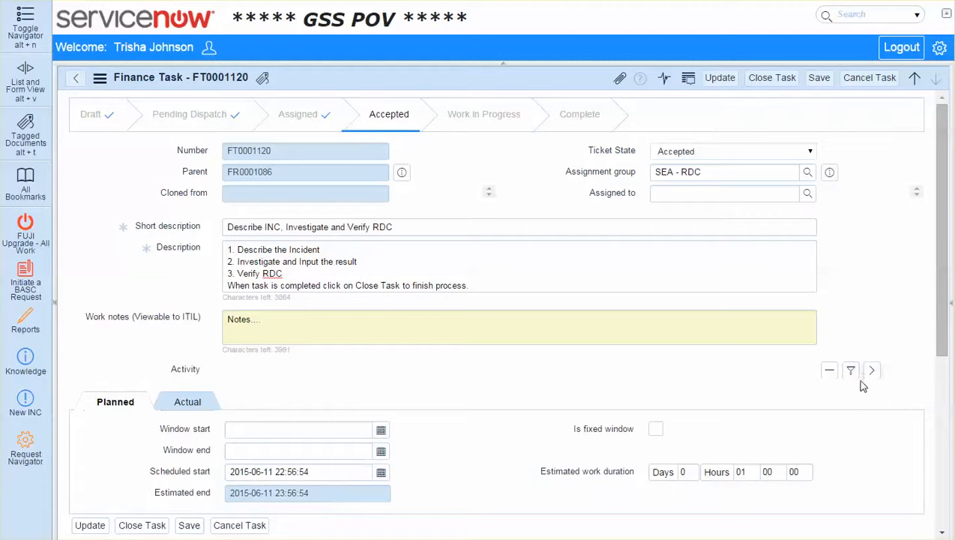
Look over the rest of the RDC task form and close the task
scroll(832, 398, "down", 3)
scroll(834, 401, "up", 2)
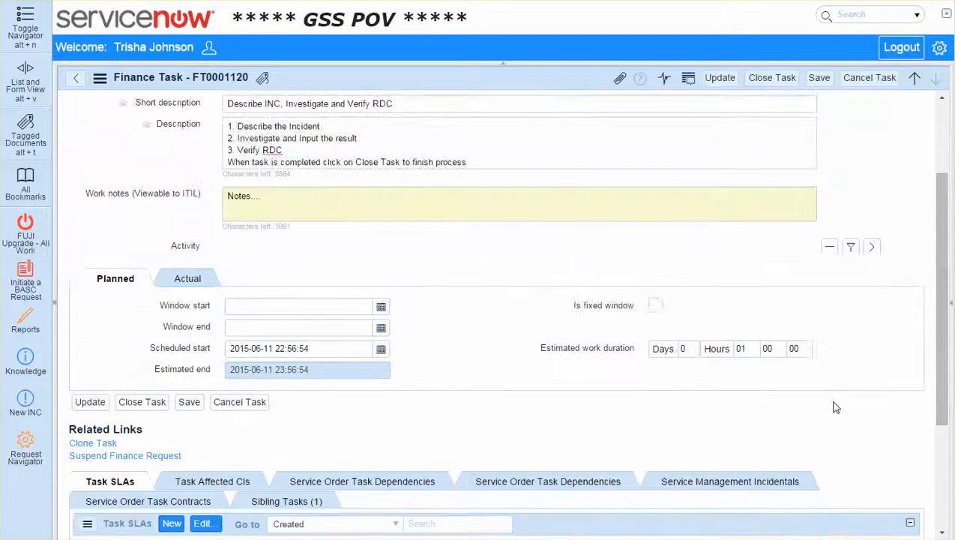
scroll(837, 407, "down", 1)
scroll(831, 401, "up", 3)
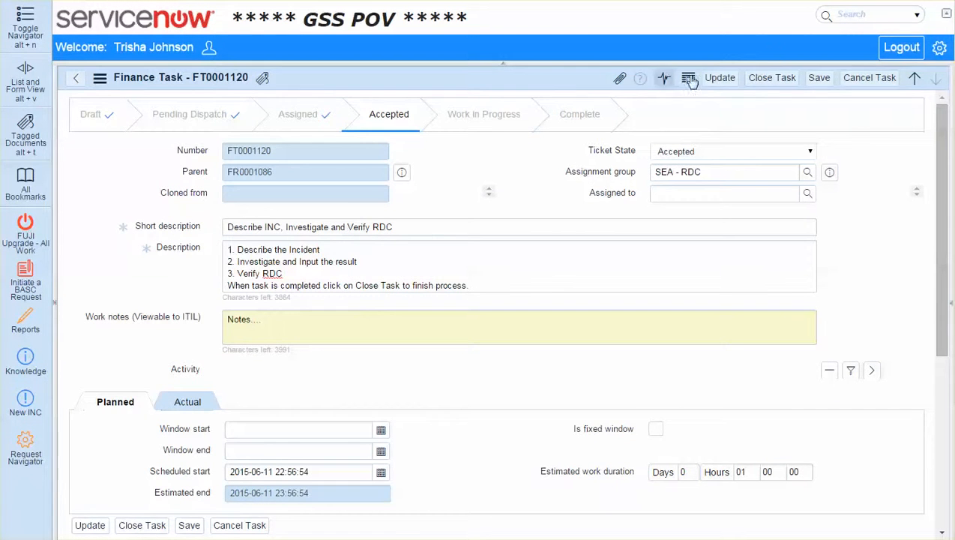
left_click(781, 80)
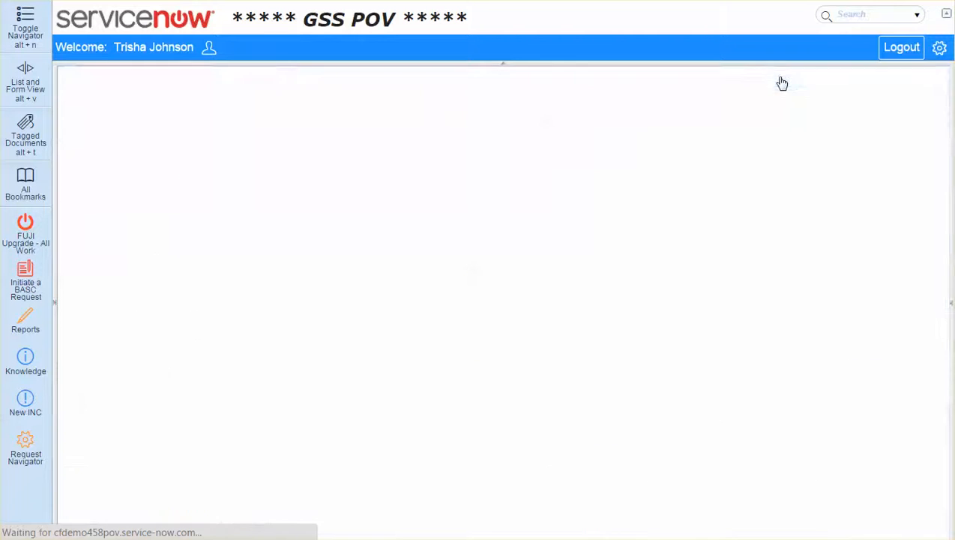
Review the parent finance request and its finance task states, and show the request's approvers
scroll(536, 277, "down", 5)
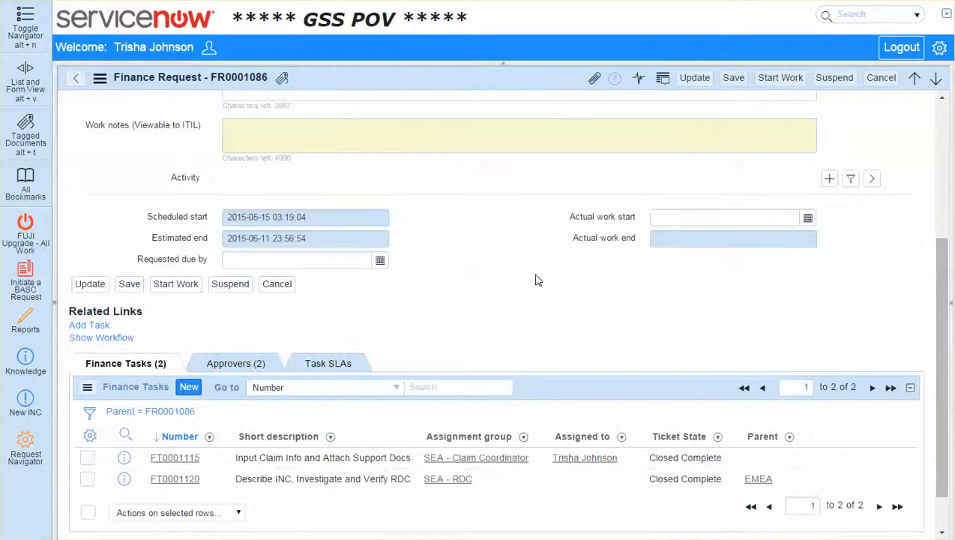
scroll(525, 292, "down", 1)
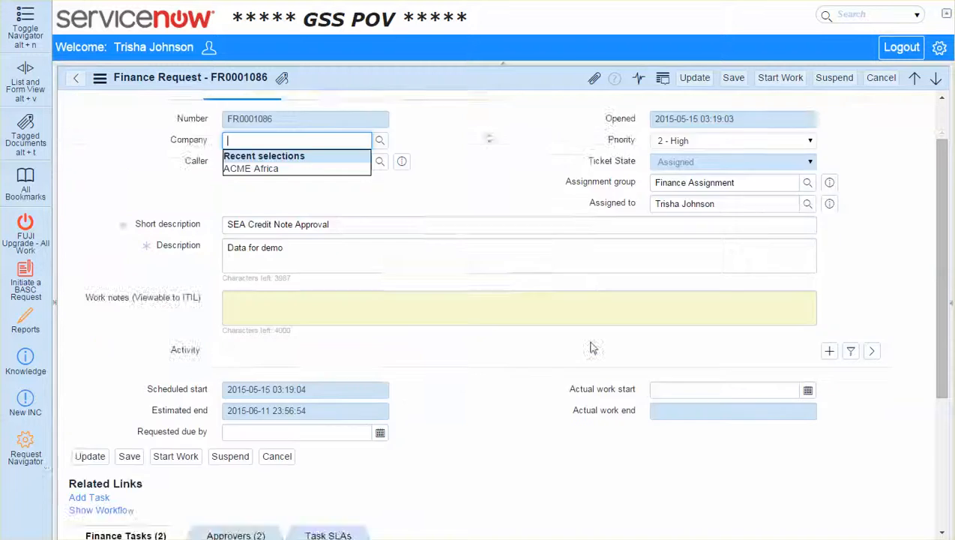
scroll(590, 347, "down", 5)
left_click(226, 321)
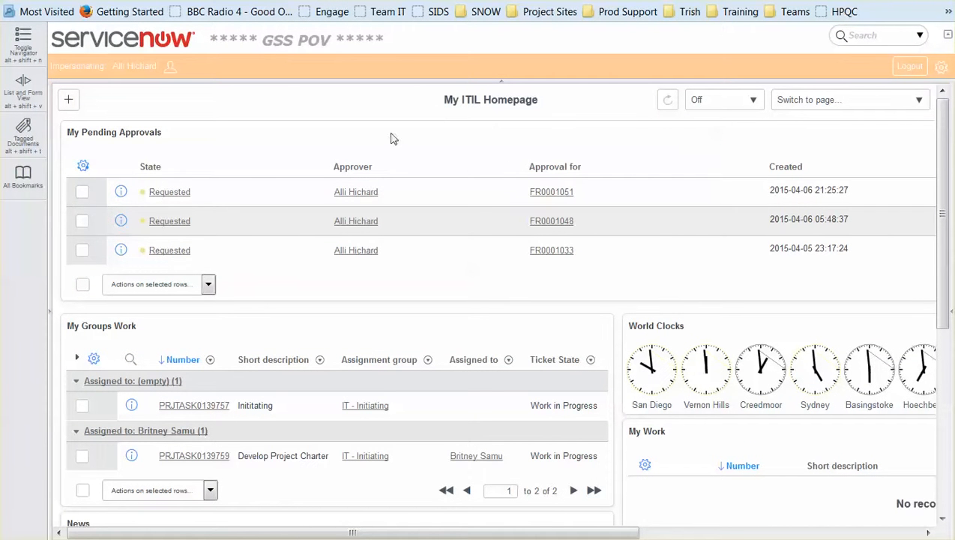
Reload the page outside the ended impersonation and impersonate the approver from the recent impersonations
left_click(180, 49)
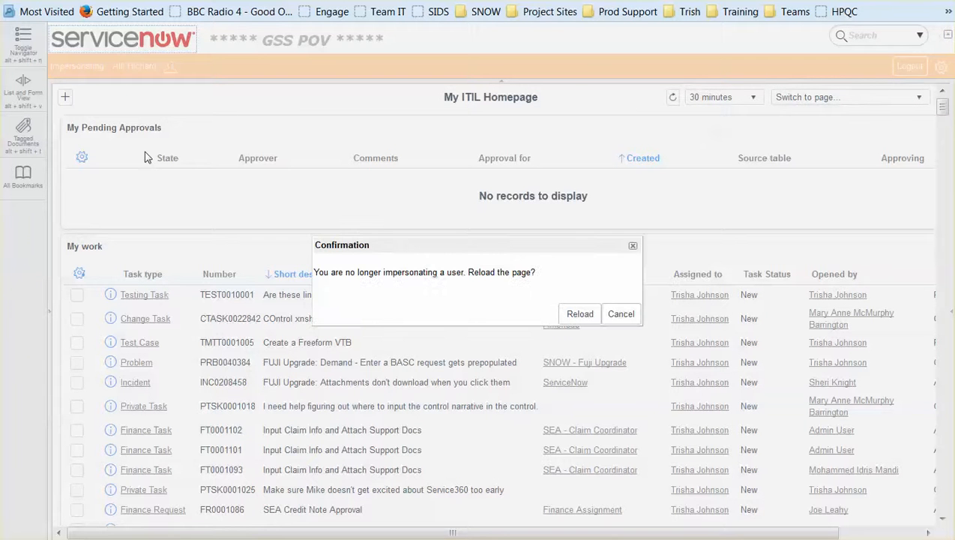
left_click(581, 315)
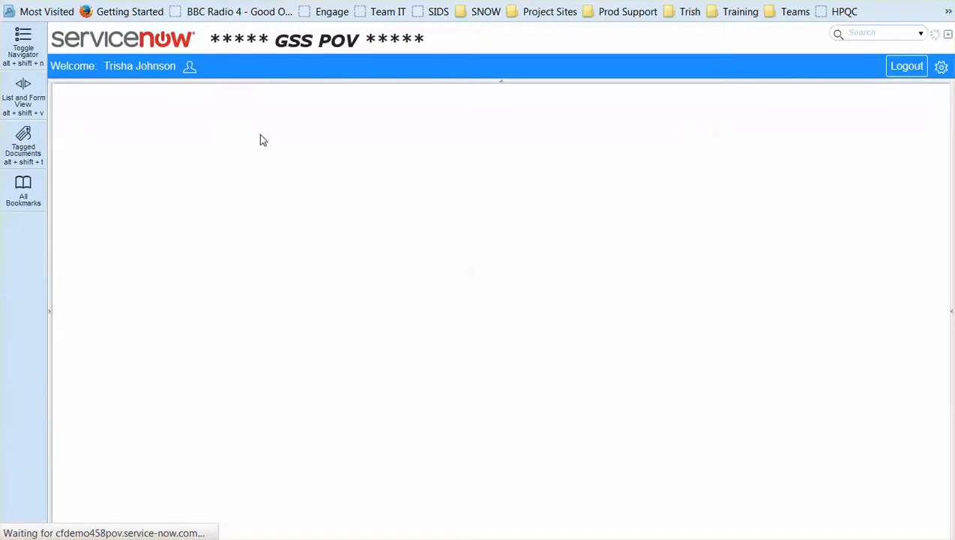
left_click(190, 68)
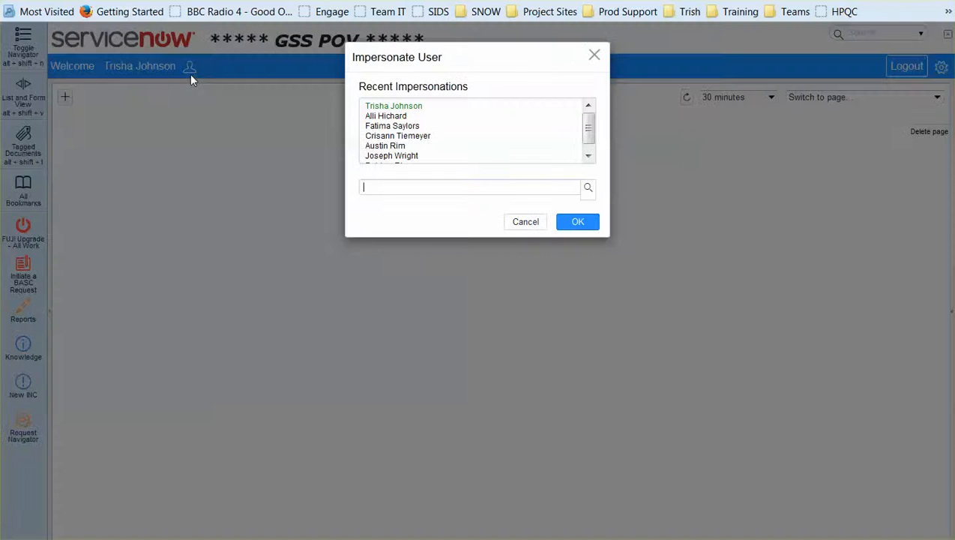
left_click(377, 117)
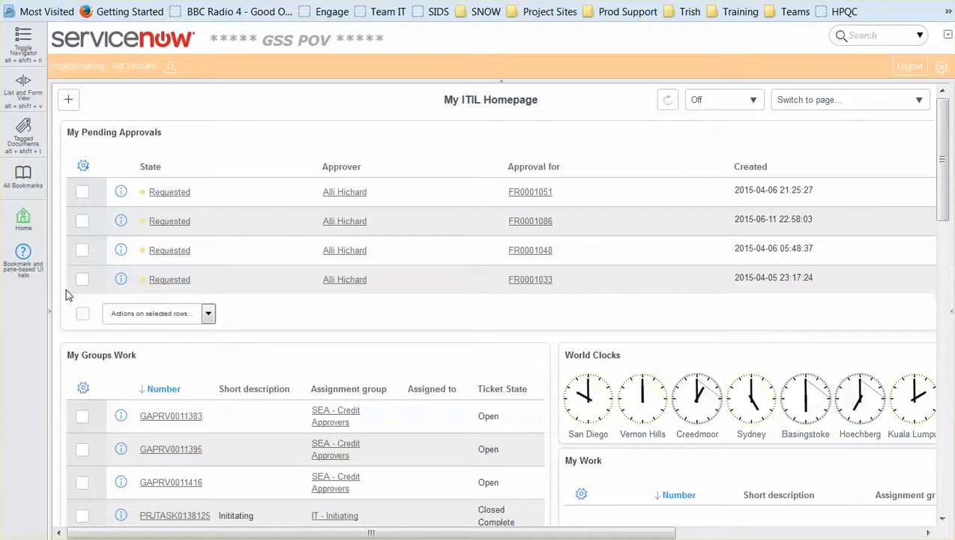
Open the first requested approval in the approver's pending approvals
left_click(180, 200)
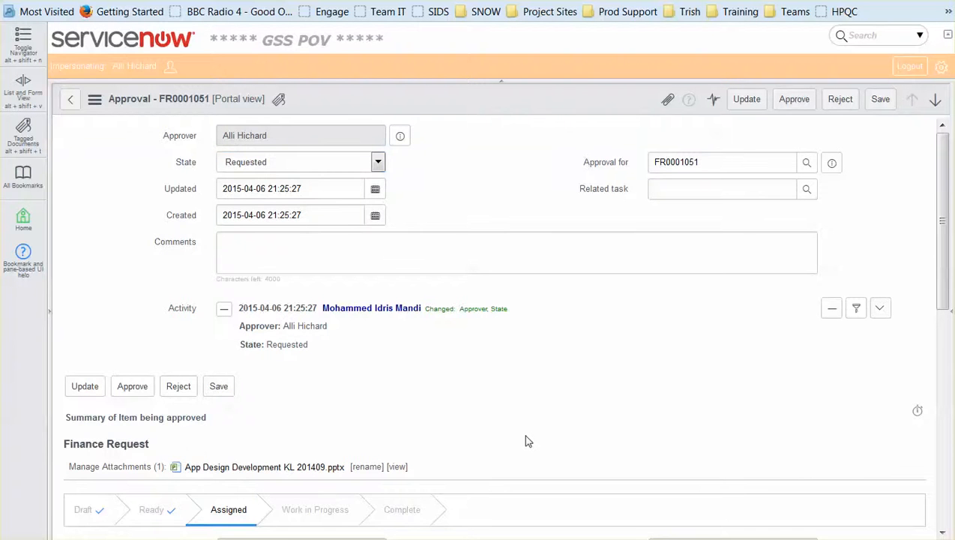
Review the finance request summary and its attachment in the approval record, and approve the request
scroll(527, 441, "down", 4)
scroll(525, 441, "down", 7)
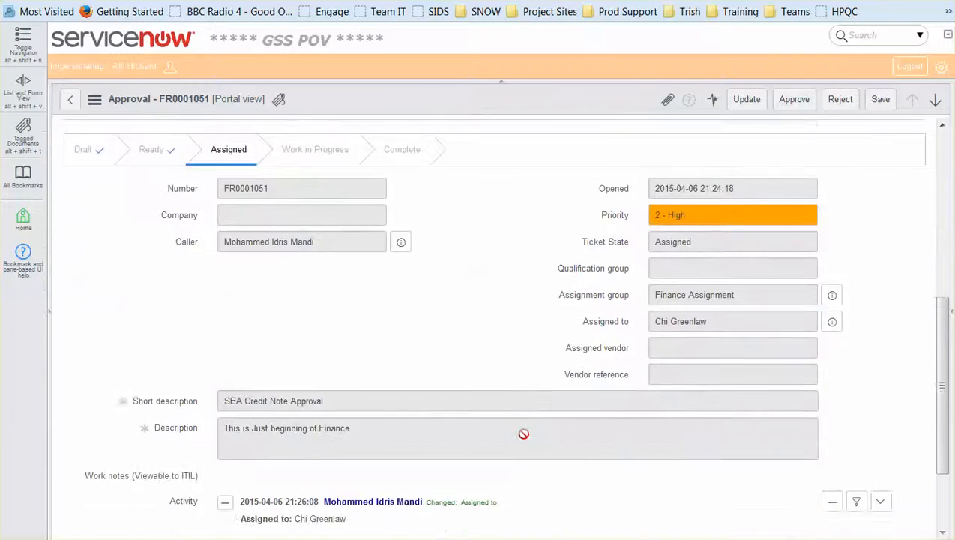
scroll(525, 435, "up", 5)
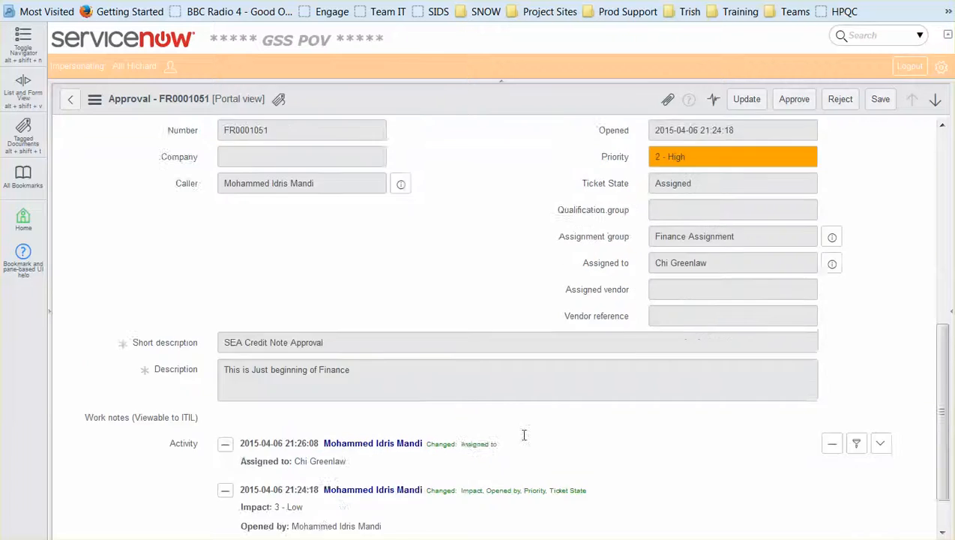
scroll(523, 434, "up", 3)
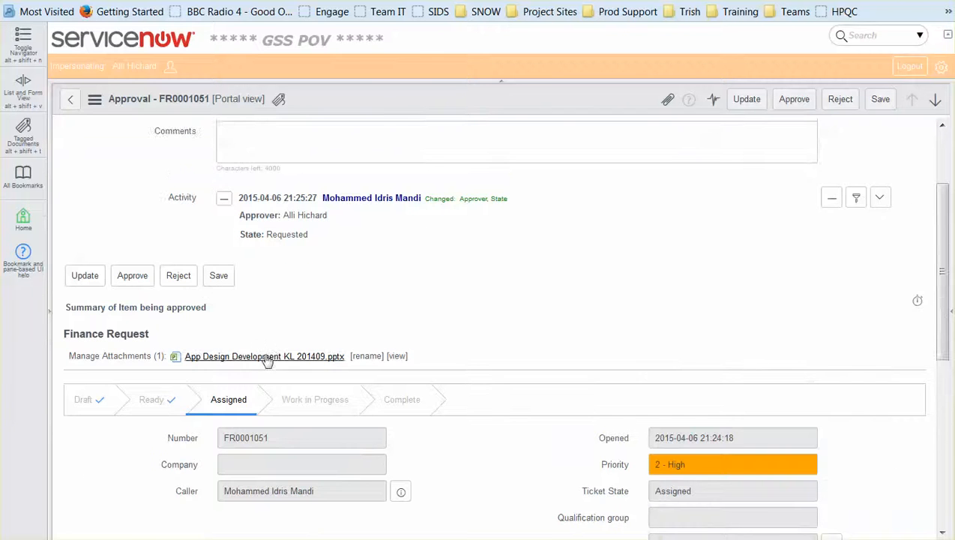
scroll(577, 370, "up", 2)
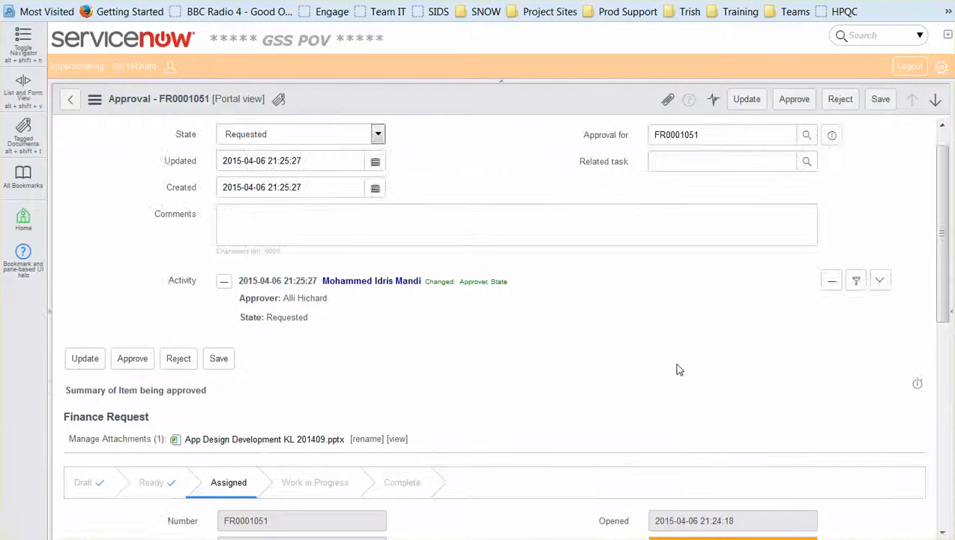
left_click(131, 362)
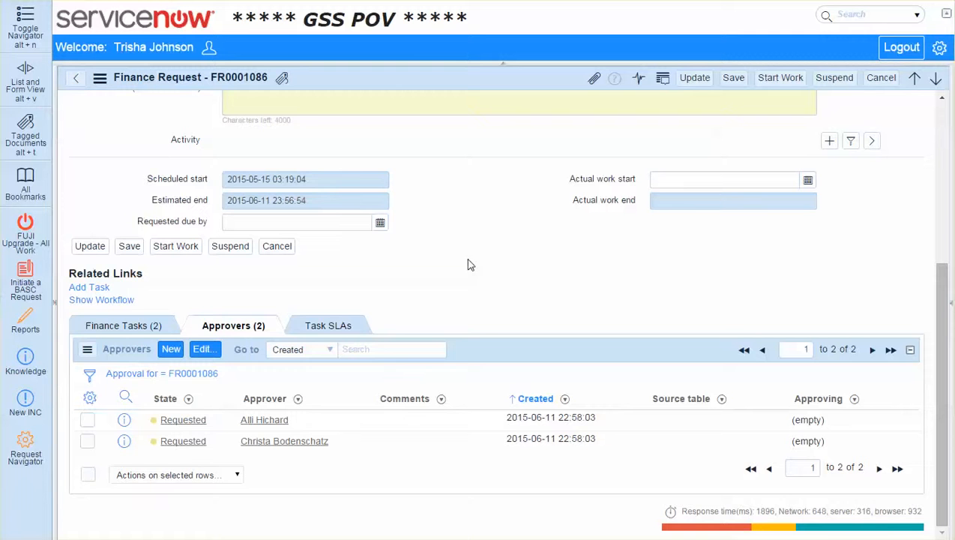
Reload the SEA Credit Note Approval finance request form and return to its approvers list
scroll(480, 240, "up", 4)
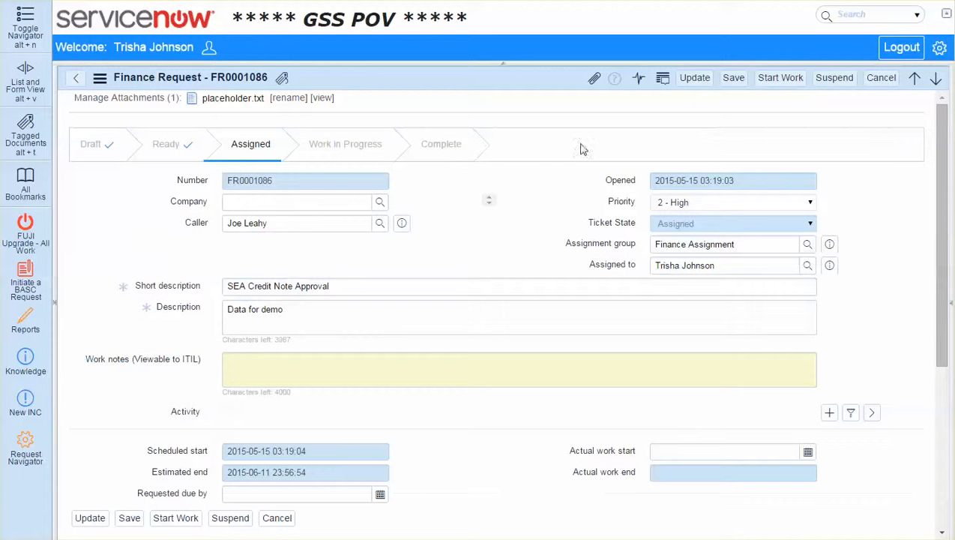
right_click(534, 85)
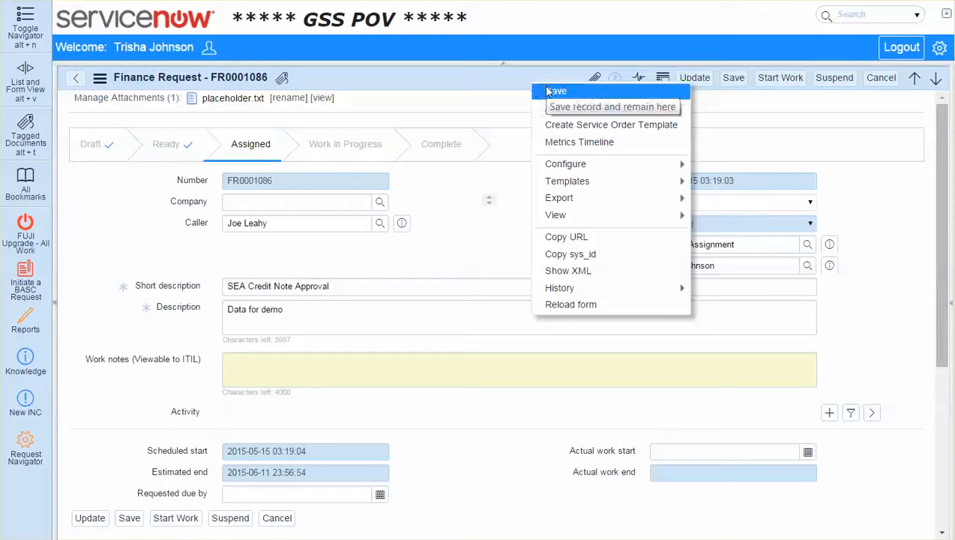
mouse_move(576, 191)
left_click(589, 304)
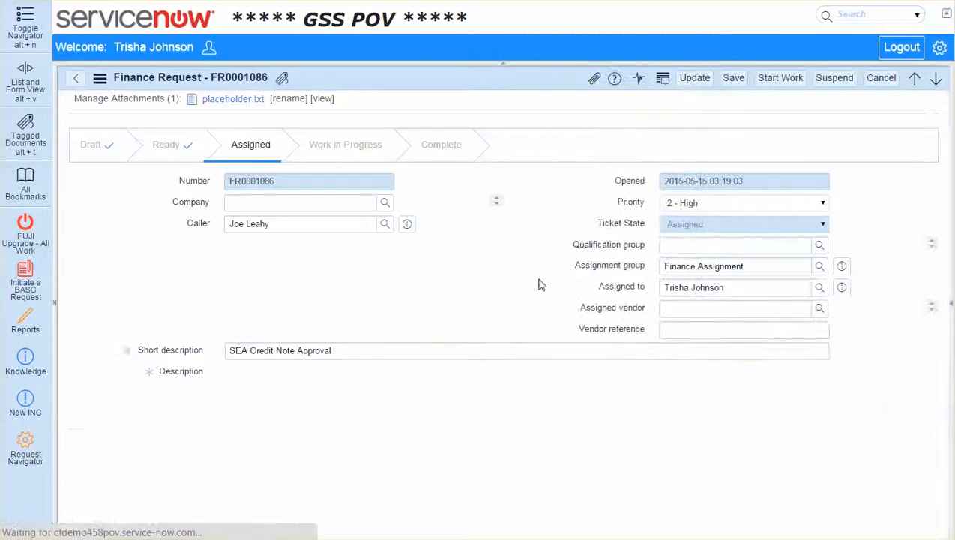
scroll(503, 273, "down", 5)
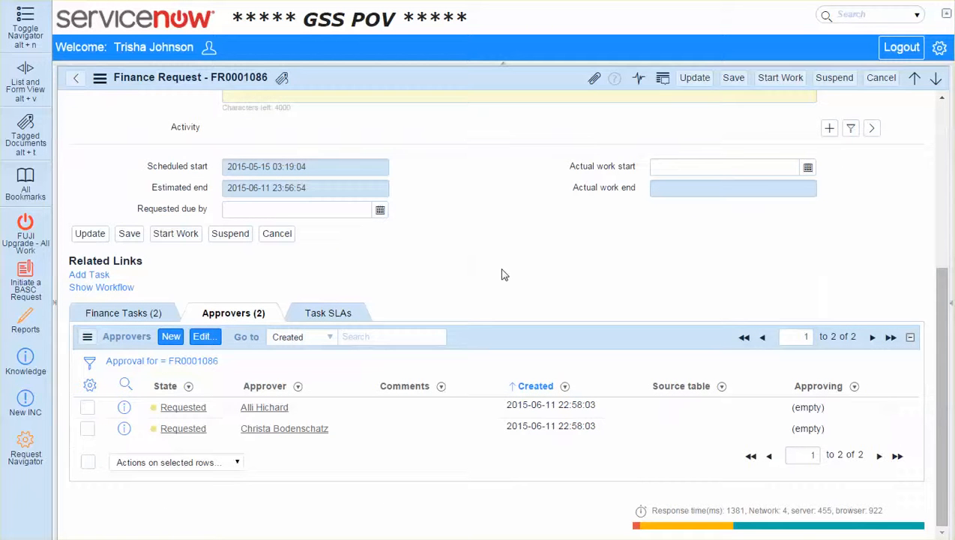
Set the state of the first approver's record in the request's approvers list to Approved
left_click(228, 412)
left_click(227, 412)
left_click(228, 413)
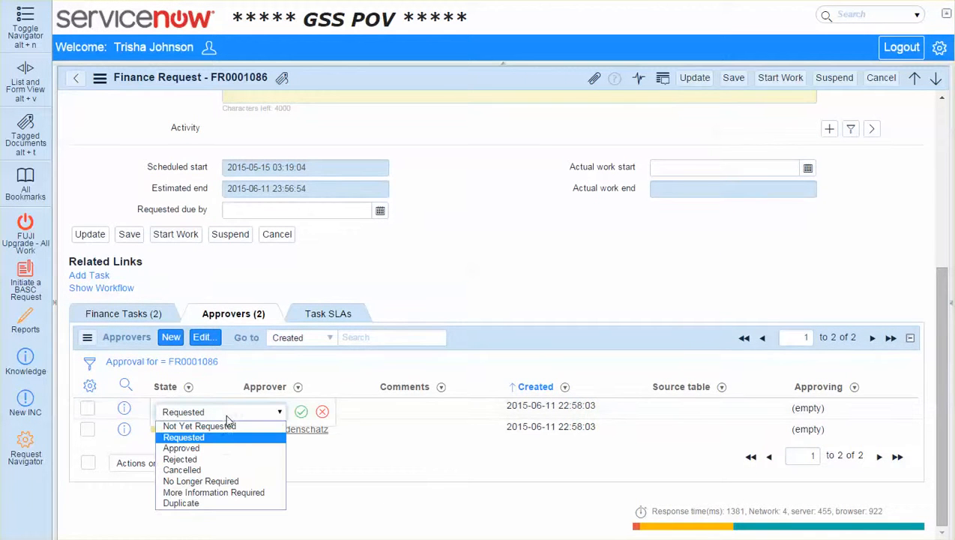
left_click(220, 449)
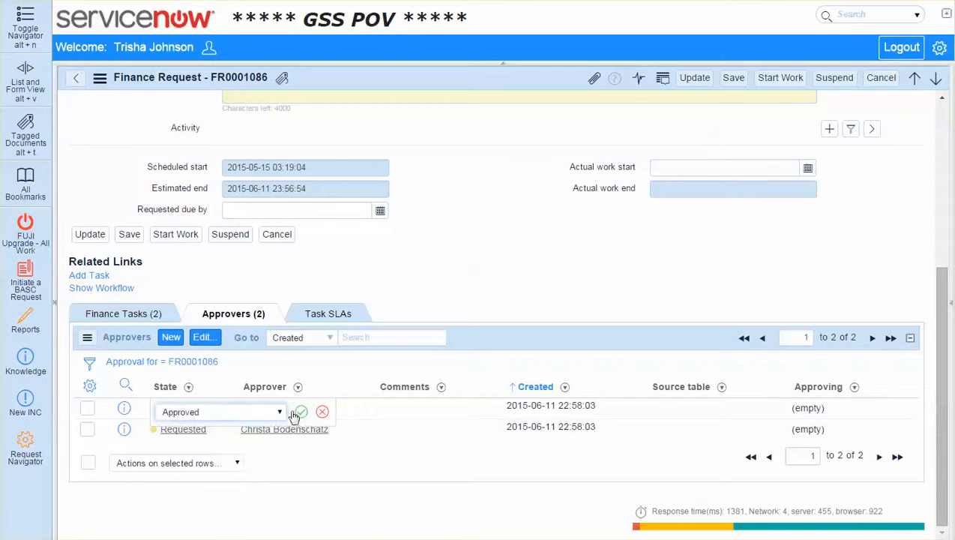
left_click(300, 411)
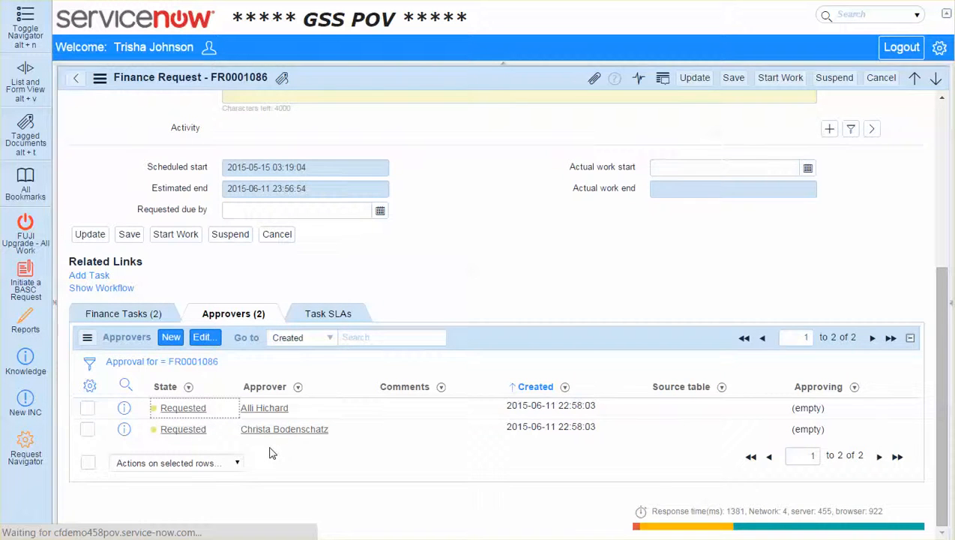
Check the approver states on the reloaded finance request and show its finance tasks
scroll(271, 454, "down", 3)
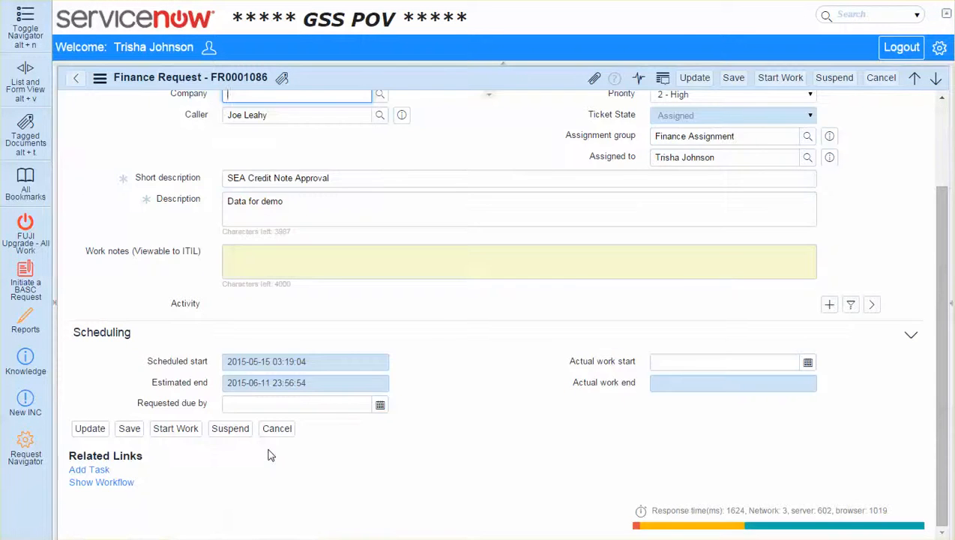
scroll(270, 452, "down", 2)
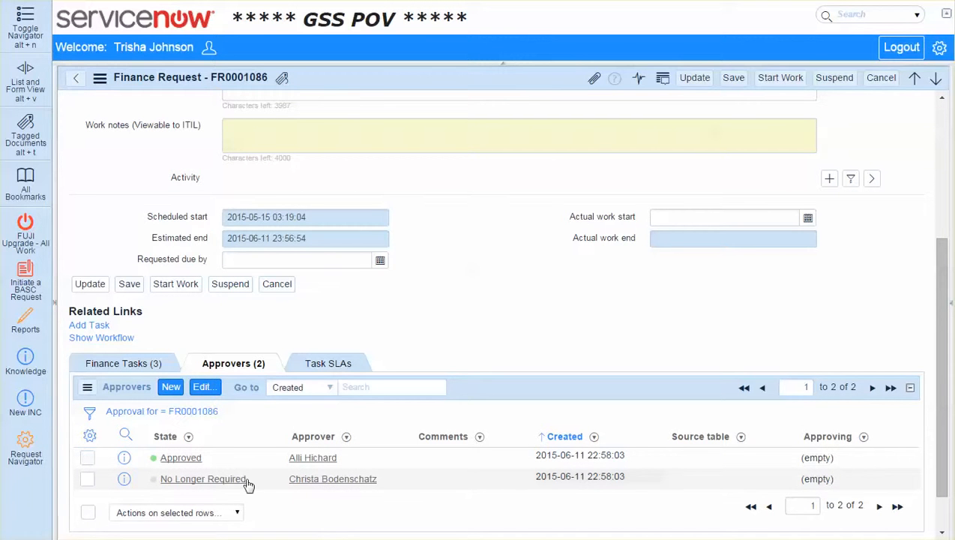
left_click(120, 364)
scroll(129, 432, "down", 2)
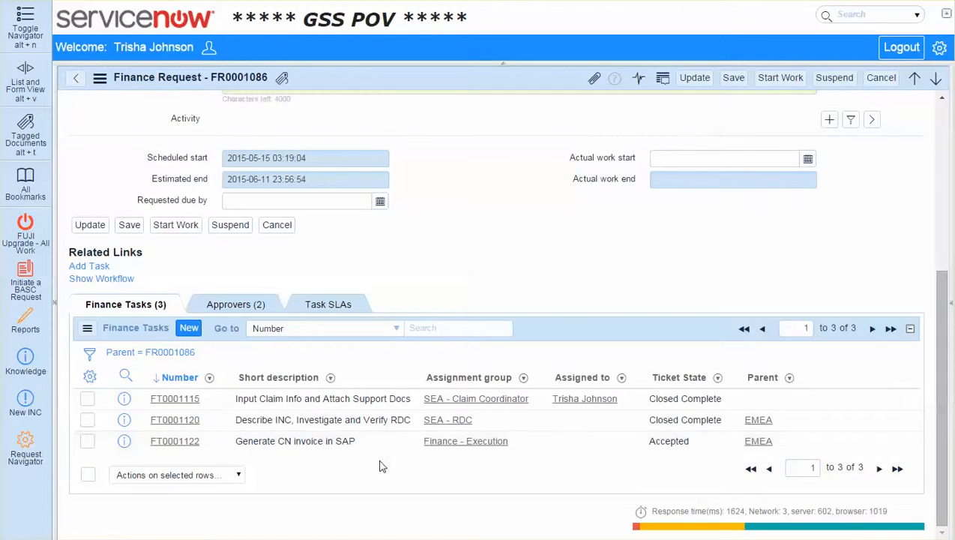
Open the "Generate CN invoice in SAP" finance task and look over its form
left_click(182, 442)
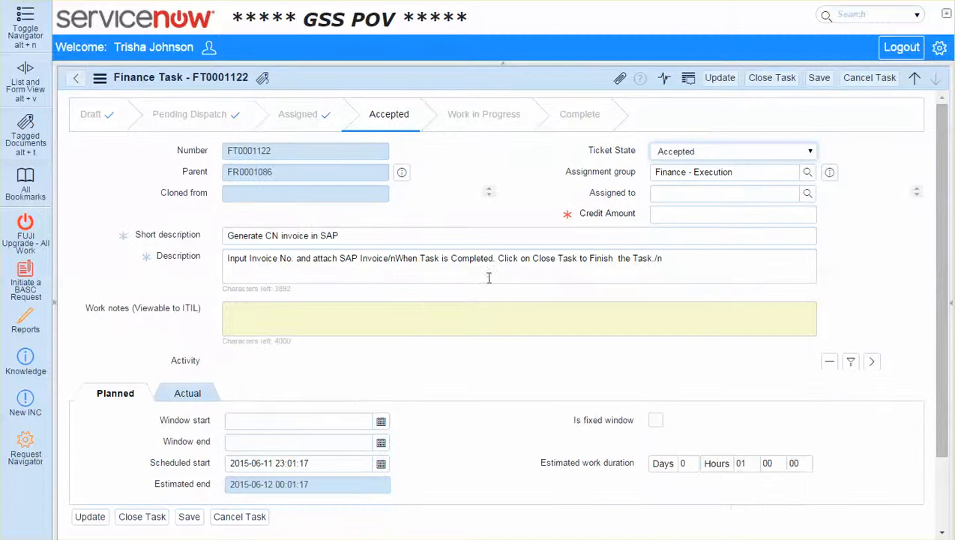
left_click_drag(230, 262, 410, 204)
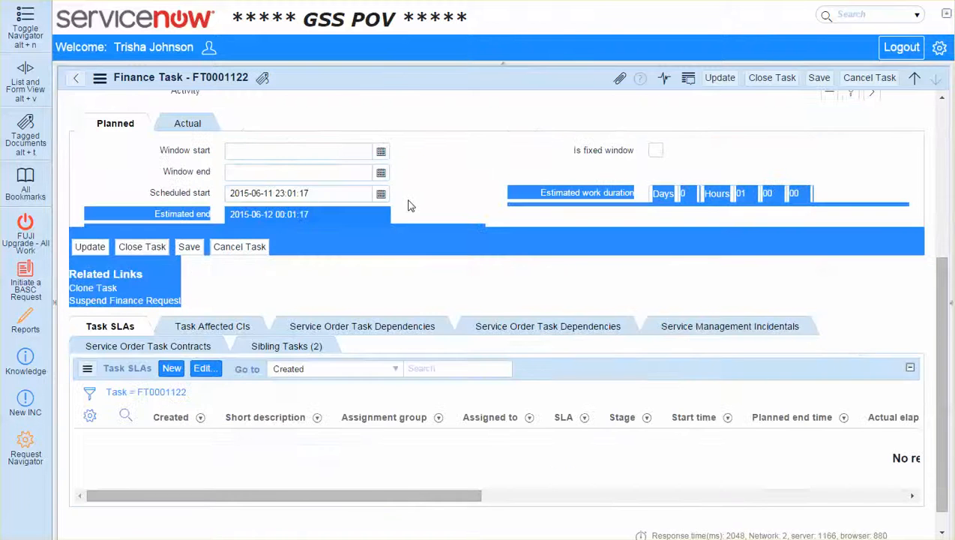
left_click(410, 204)
scroll(427, 225, "up", 4)
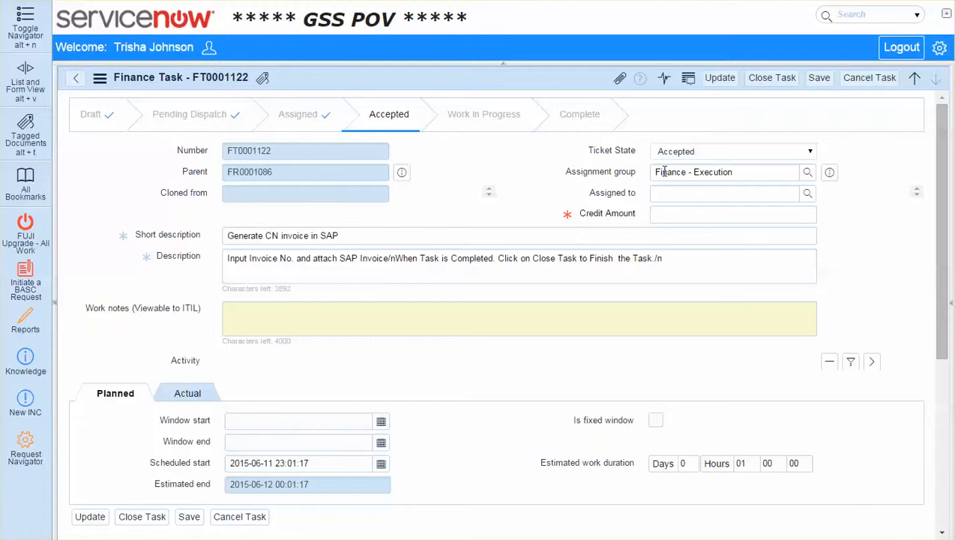
left_click(657, 215)
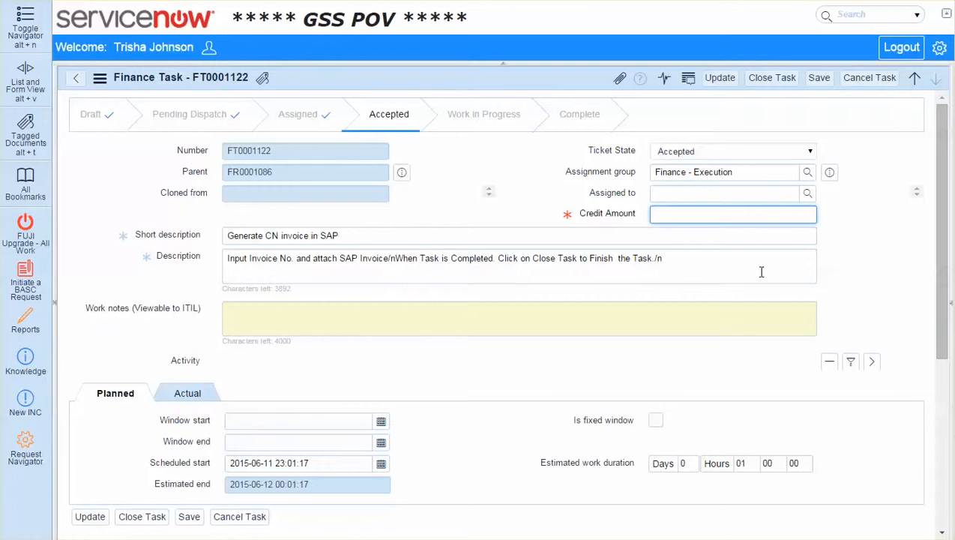
type("50")
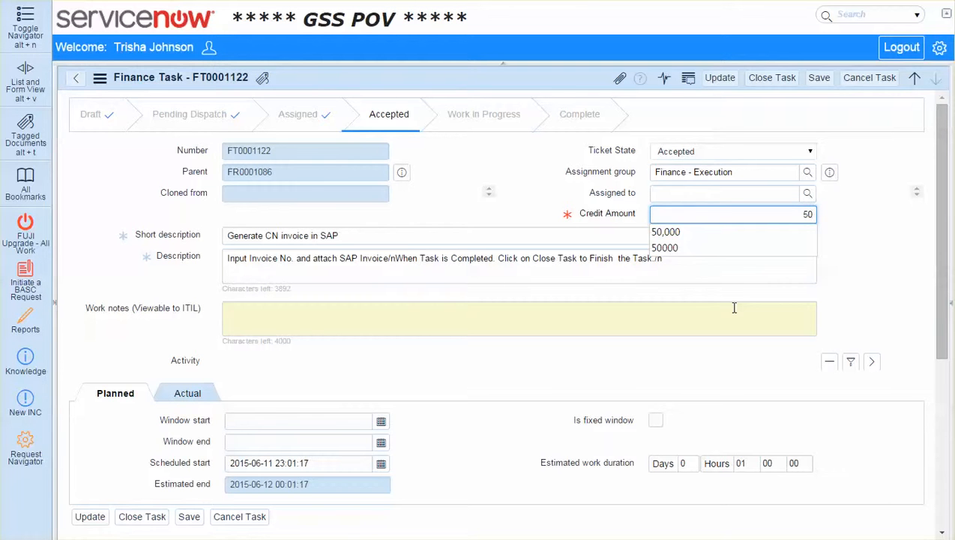
key("BackSpace")
key("BackSpace")
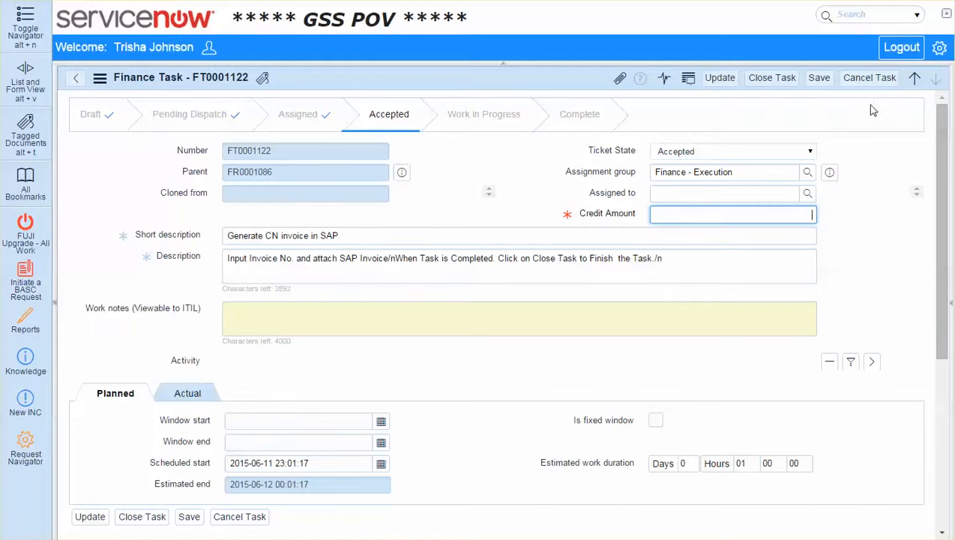
Attach the file Release Notes 050815.pdf to the "Generate CN invoice in SAP" task
left_click(619, 78)
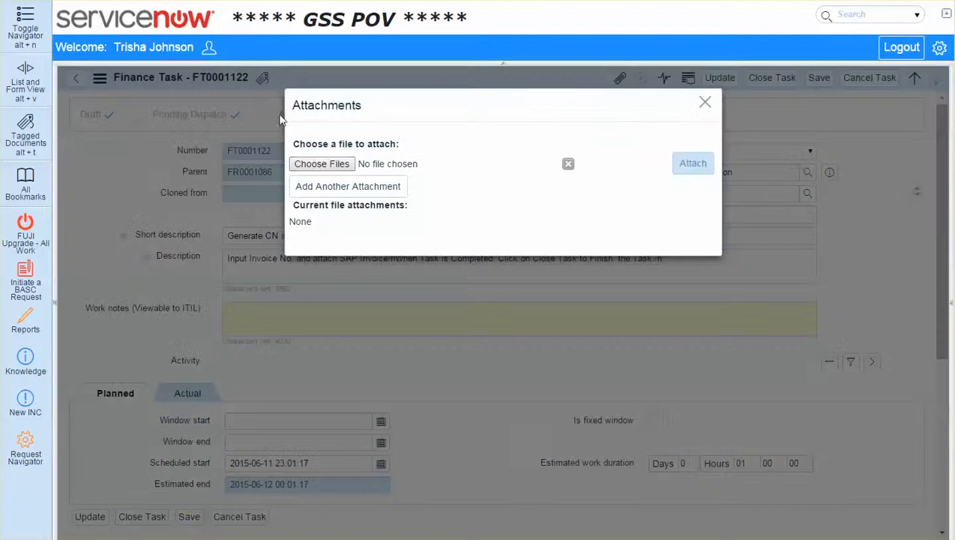
left_click(315, 165)
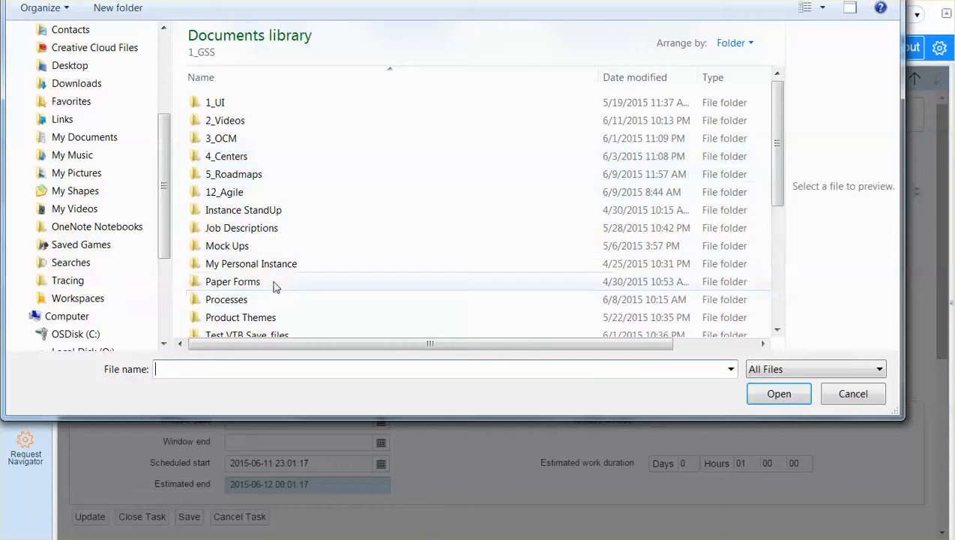
left_click(293, 298)
scroll(293, 297, "down", 3)
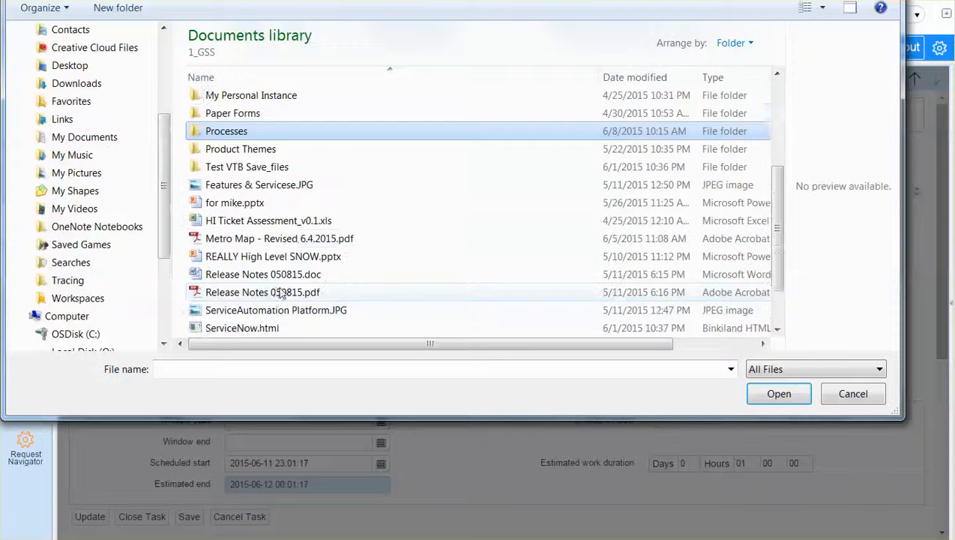
scroll(280, 294, "down", 1)
double_click(274, 276)
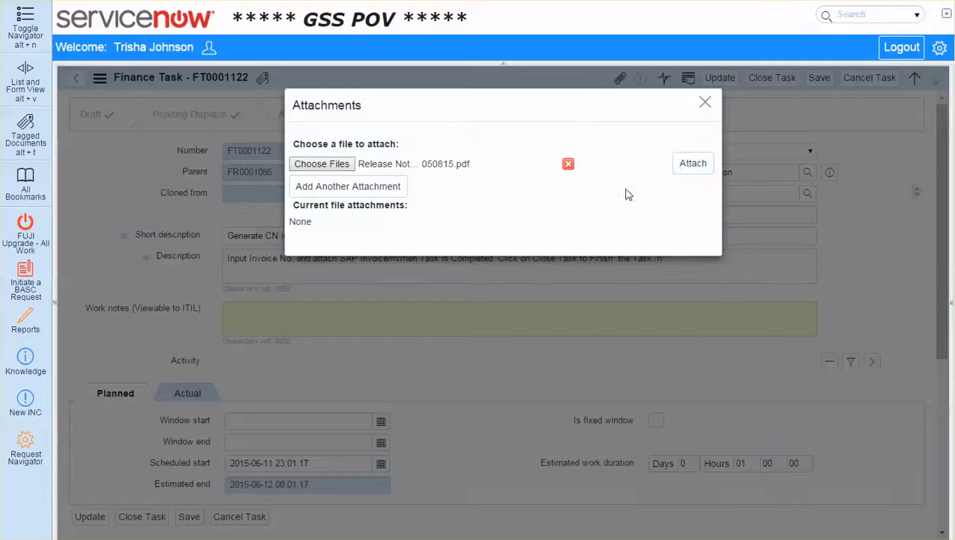
left_click(690, 165)
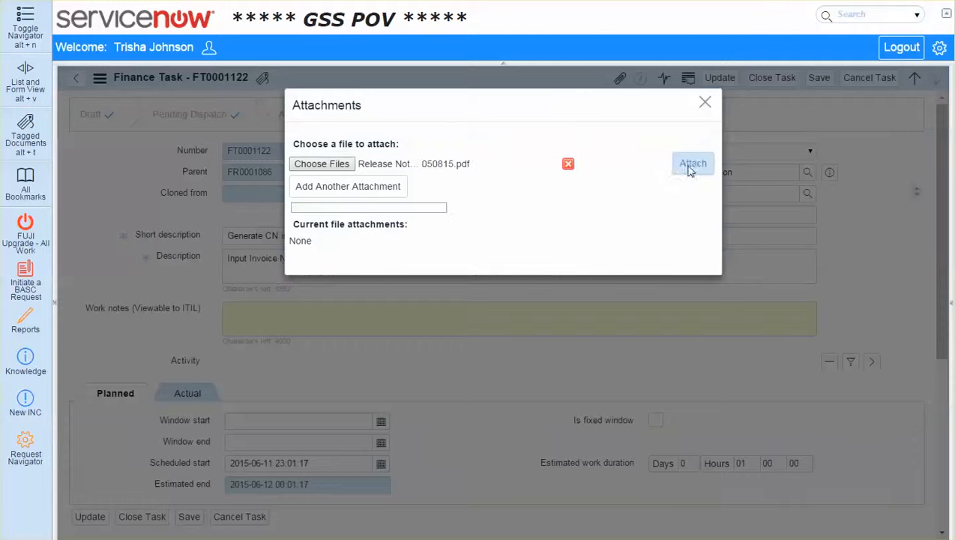
left_click(705, 102)
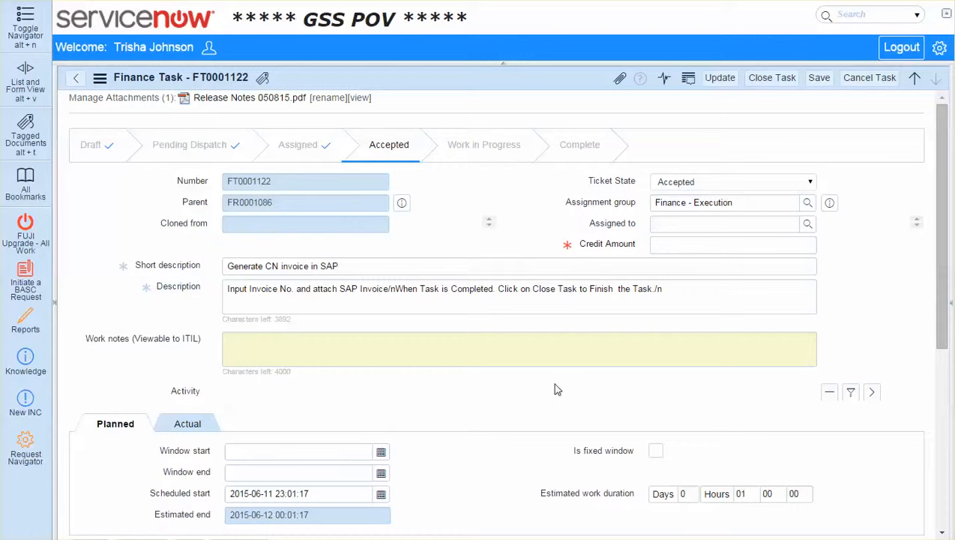
Fill in the mandatory Credit Amount with 50,000 and close the "Generate CN invoice in SAP" task
left_click(772, 78)
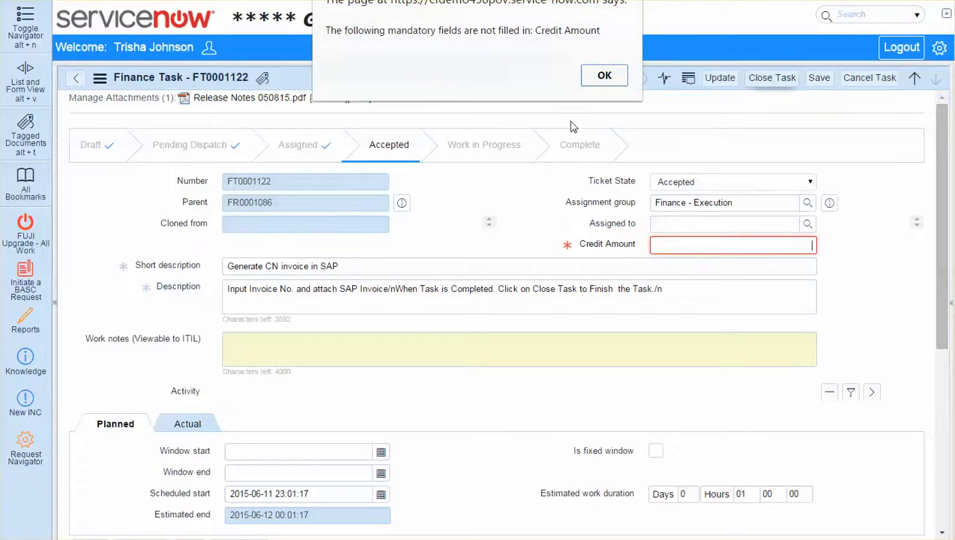
left_click(600, 80)
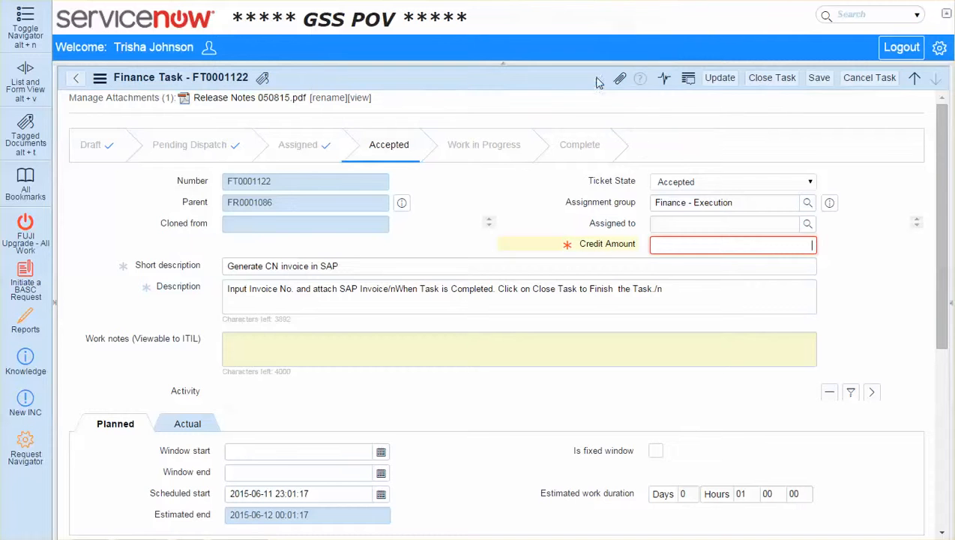
left_click(737, 249)
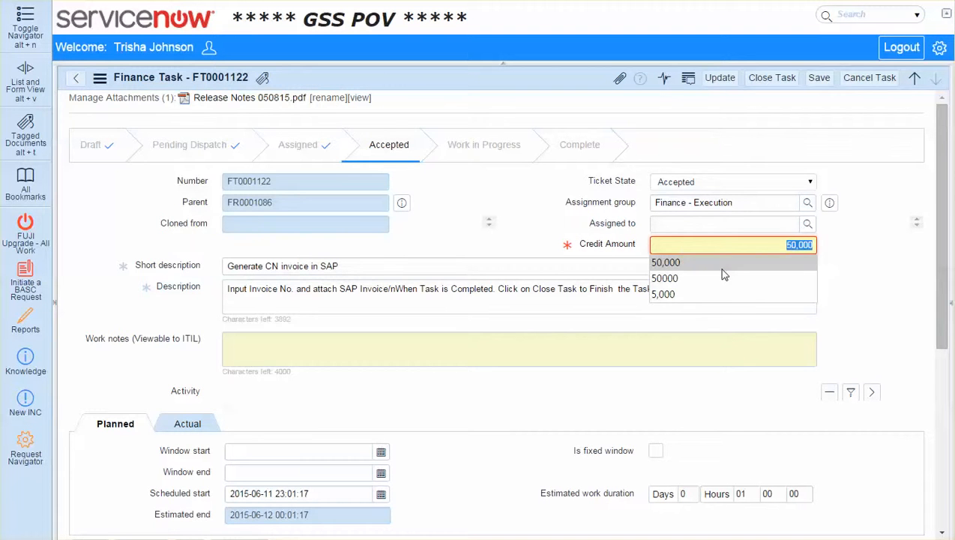
left_click(719, 269)
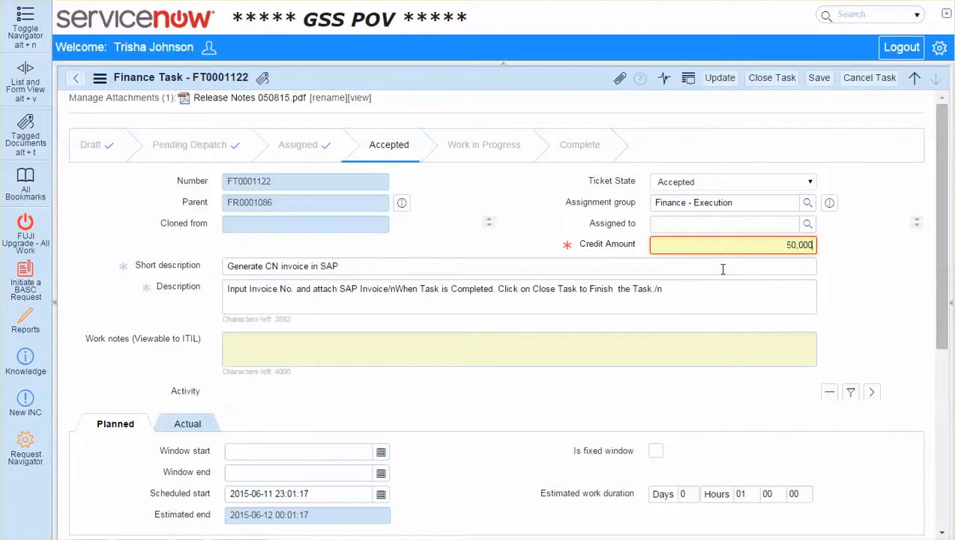
left_click(772, 77)
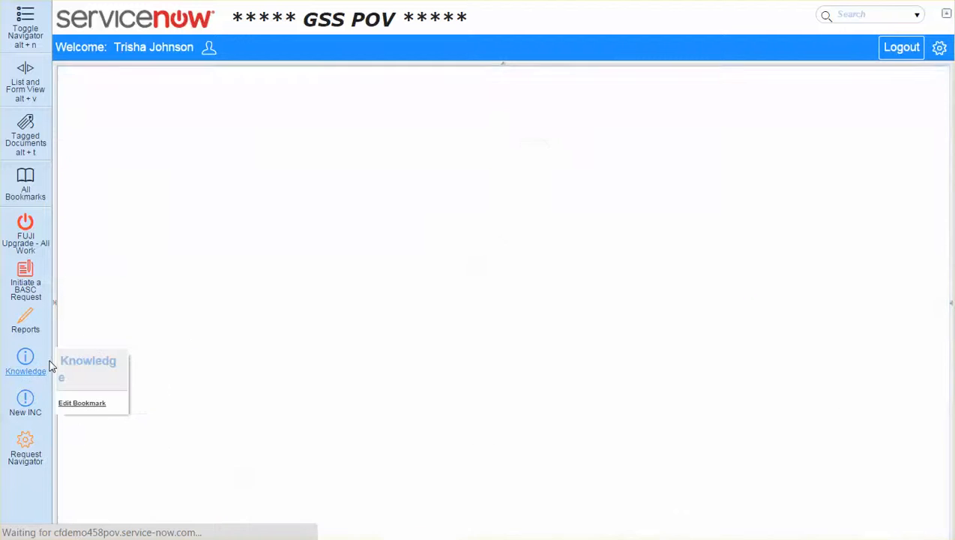
Review the ticket states of the parent request's finance tasks and show the request's approvers again
scroll(462, 305, "down", 4)
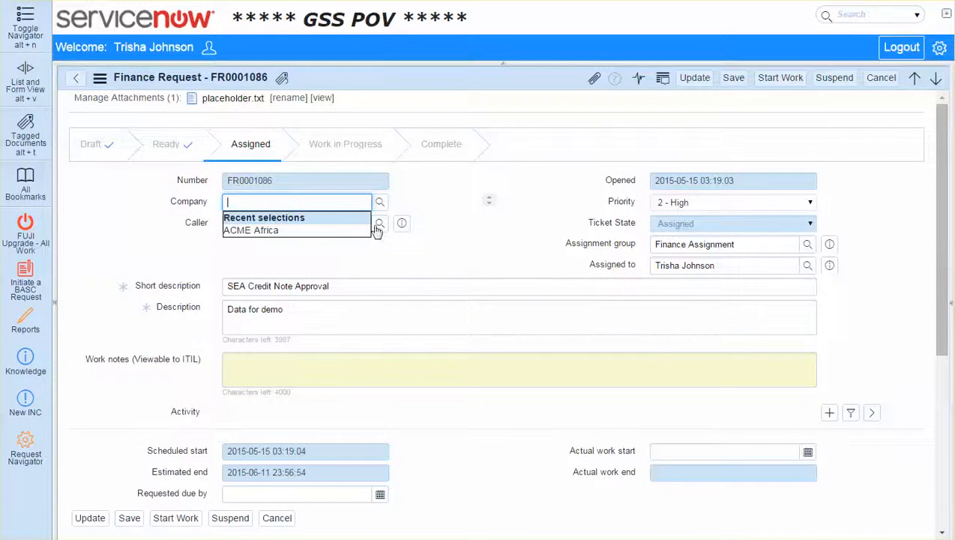
scroll(448, 245, "down", 4)
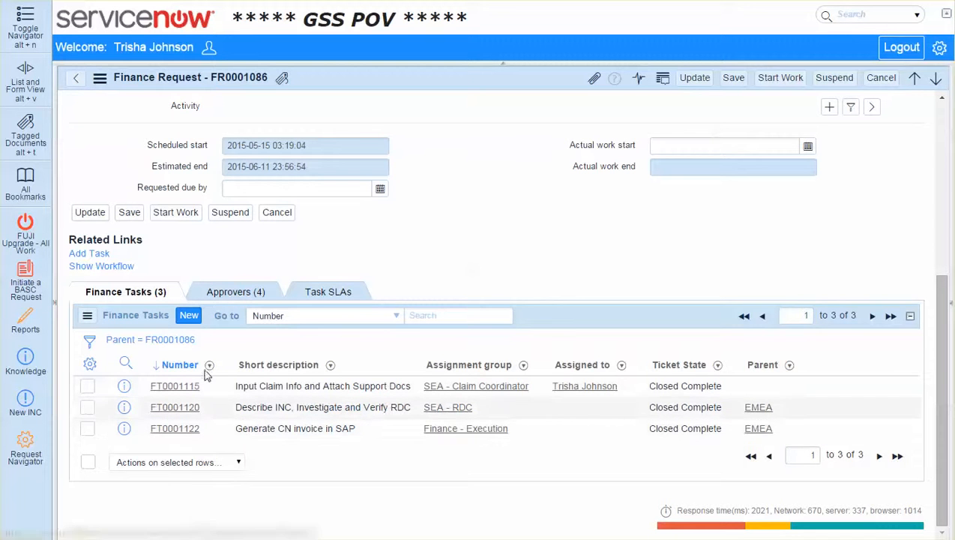
left_click(225, 299)
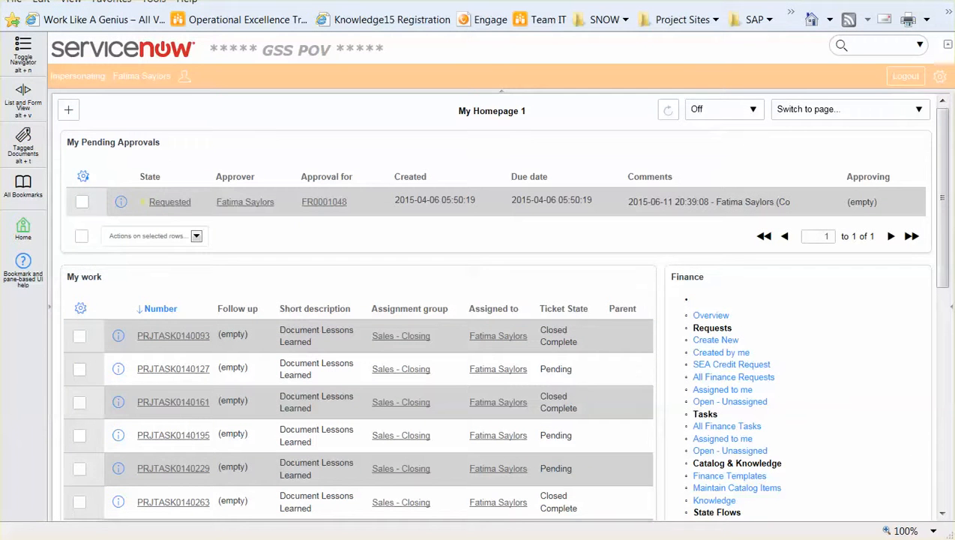
Set the pending approval for FR0001086 to Approved and inspect the approval list's column options without changing them
right_click(294, 88)
left_click(273, 73)
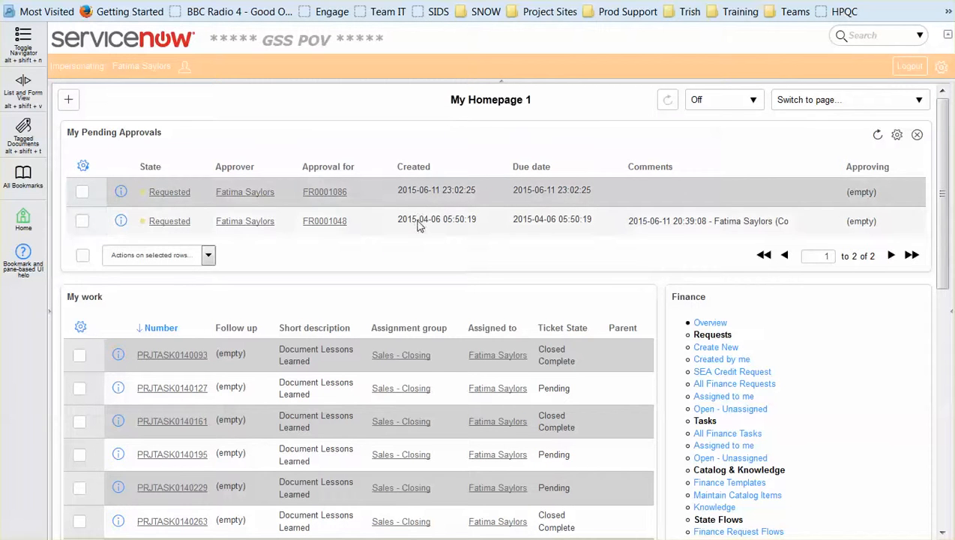
left_click(191, 195)
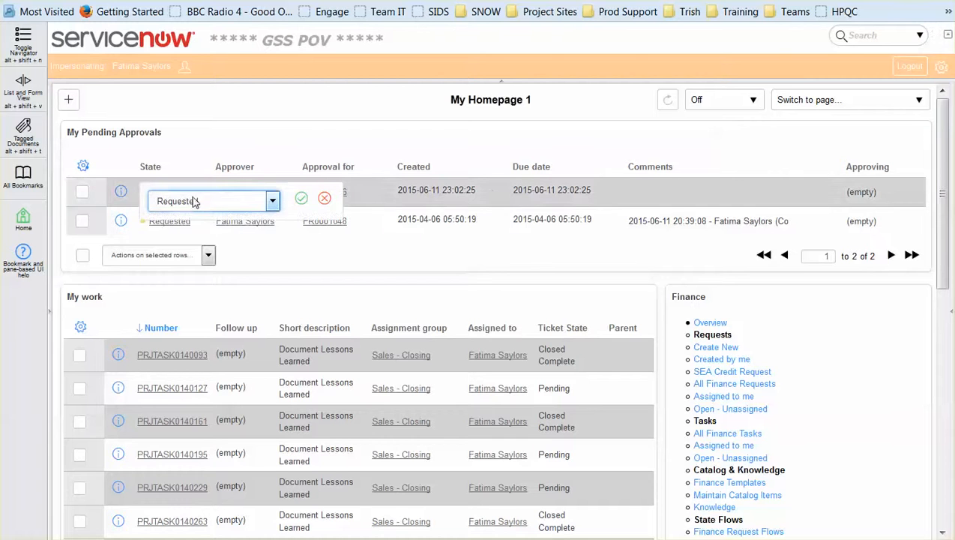
left_click(196, 201)
left_click(187, 240)
left_click(301, 198)
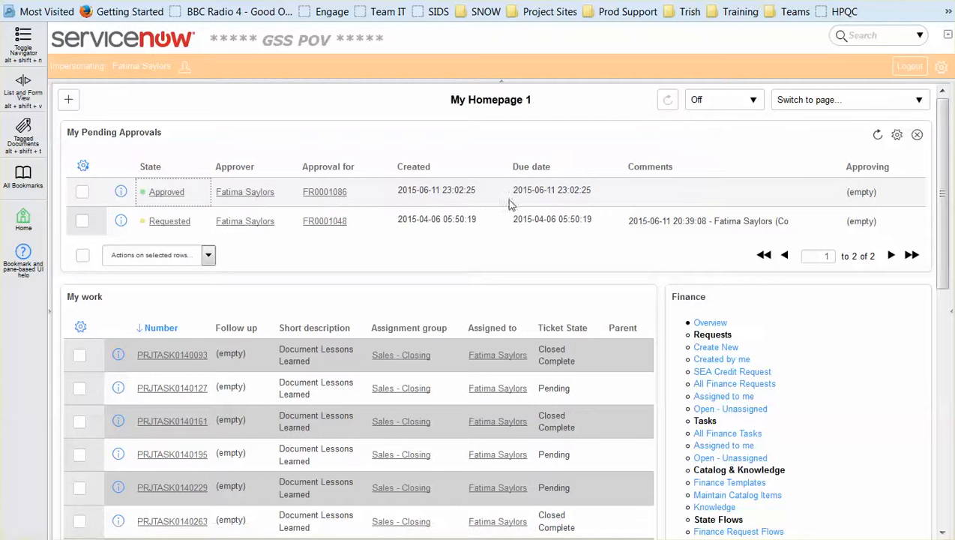
left_click(84, 167)
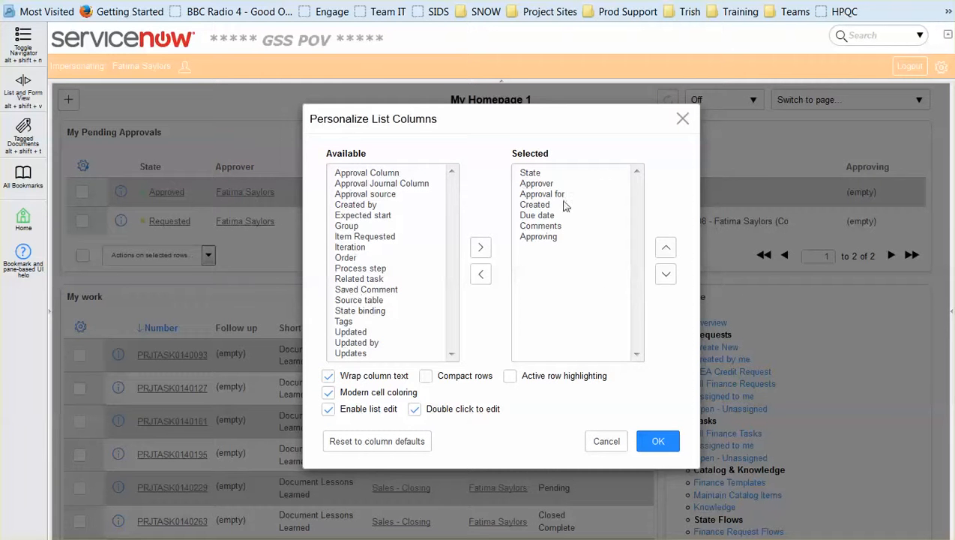
left_click(623, 445)
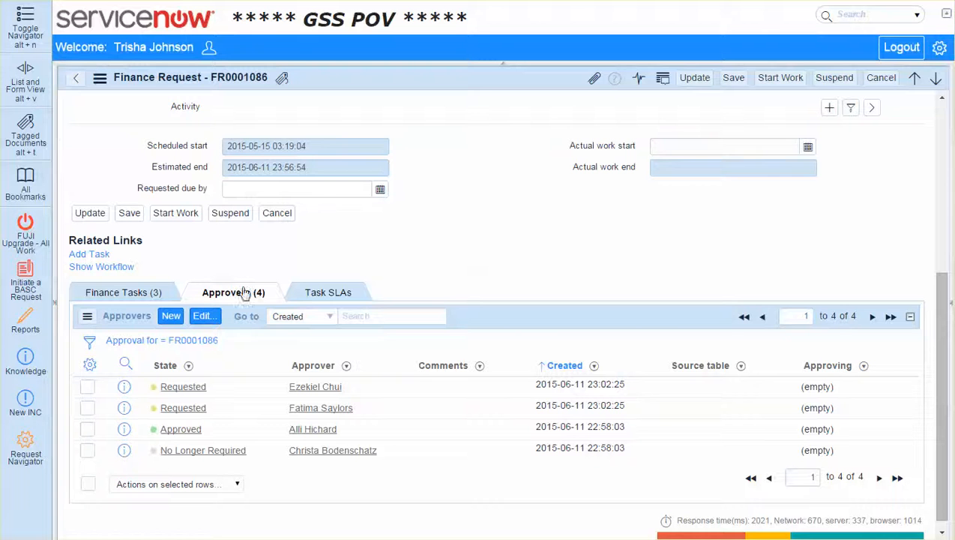
Reload the finance request, show its finance tasks and look over the request form
right_click(465, 80)
left_click(523, 302)
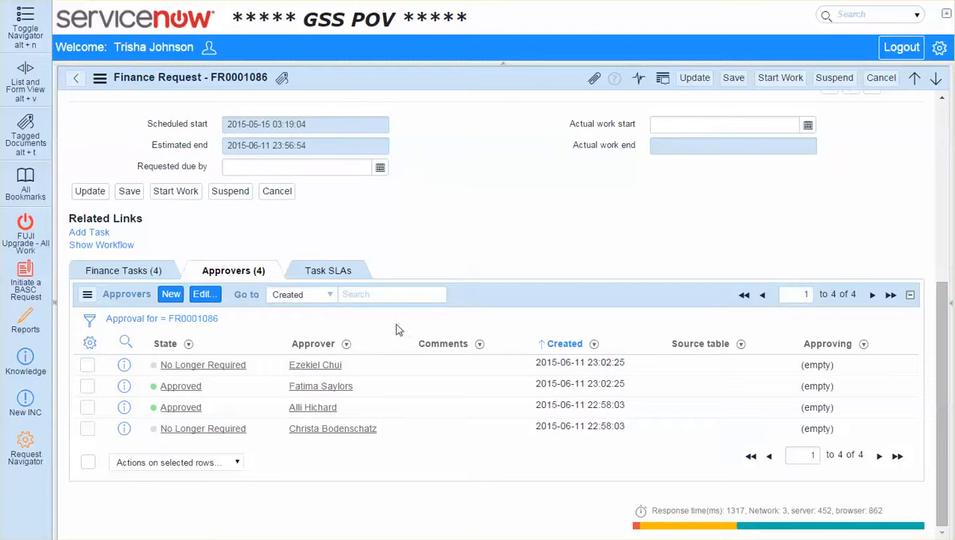
left_click(124, 271)
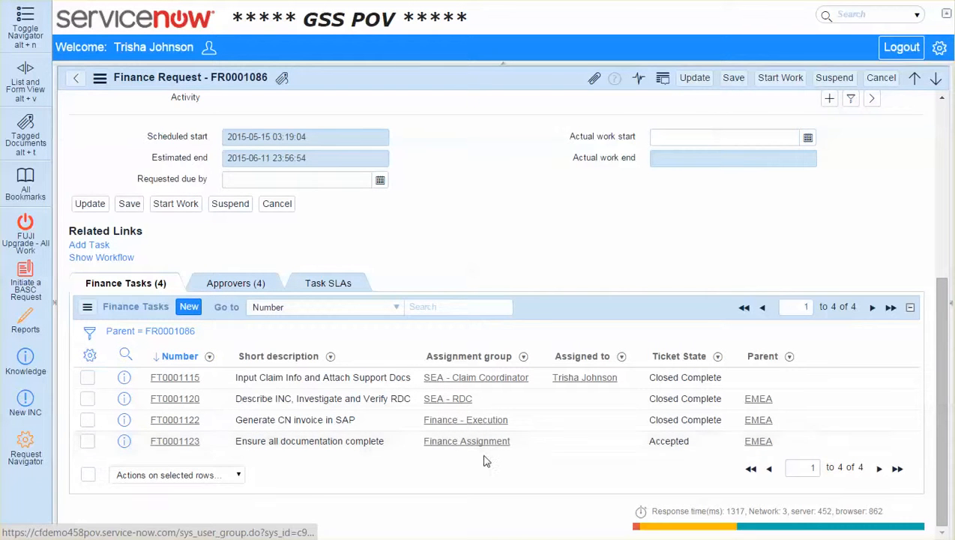
scroll(480, 444, "up", 5)
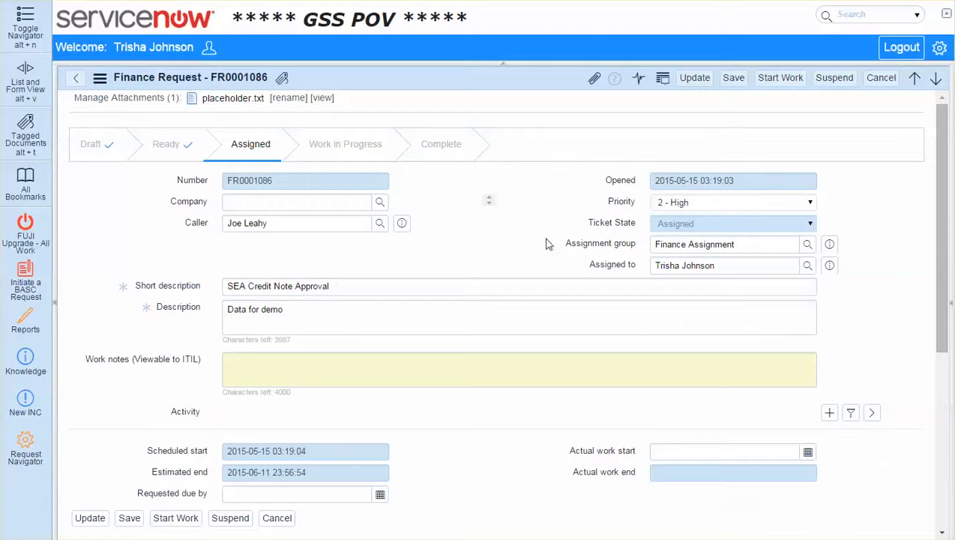
scroll(525, 270, "down", 5)
Open the "Ensure all documentation complete" finance task, review its description and form, and close the task
left_click(180, 444)
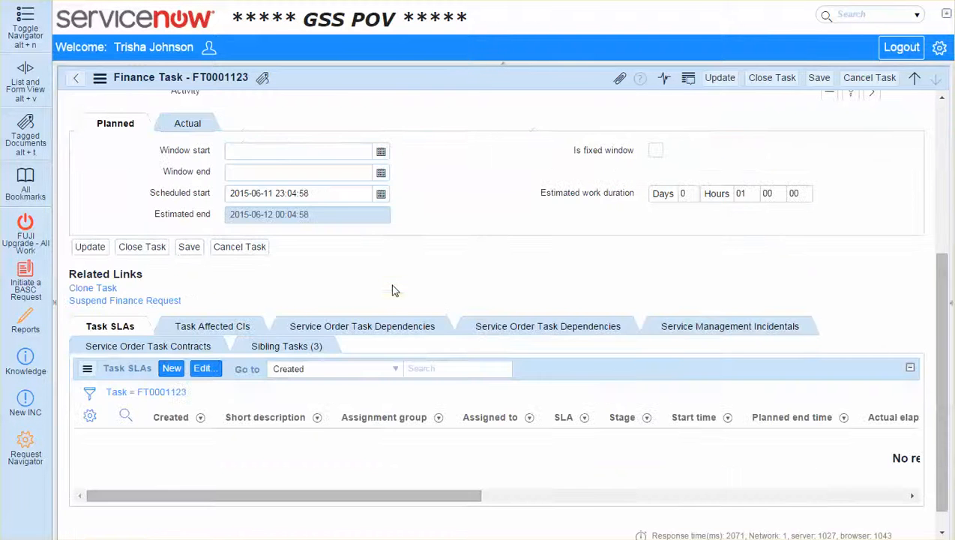
scroll(392, 288, "down", 3)
scroll(425, 309, "up", 3)
triple_click(353, 249)
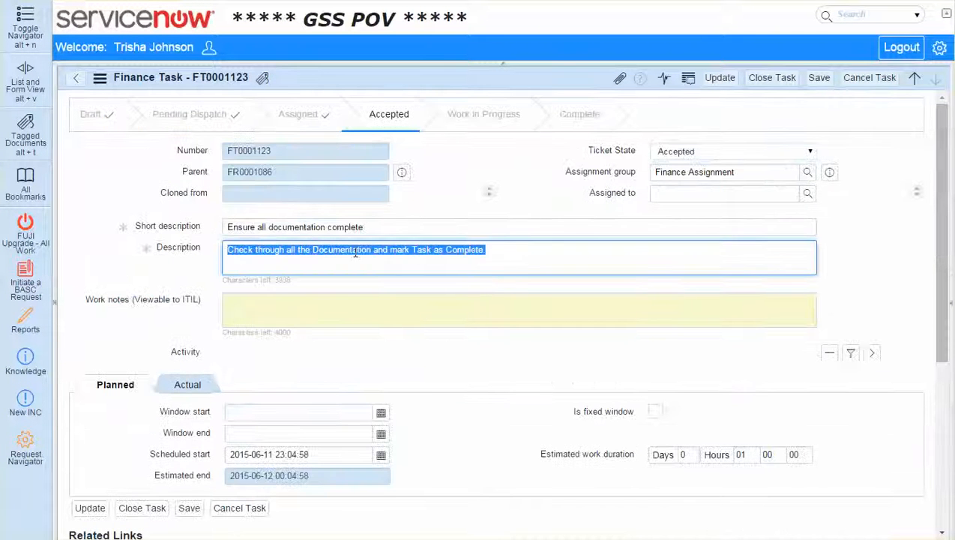
scroll(471, 390, "down", 4)
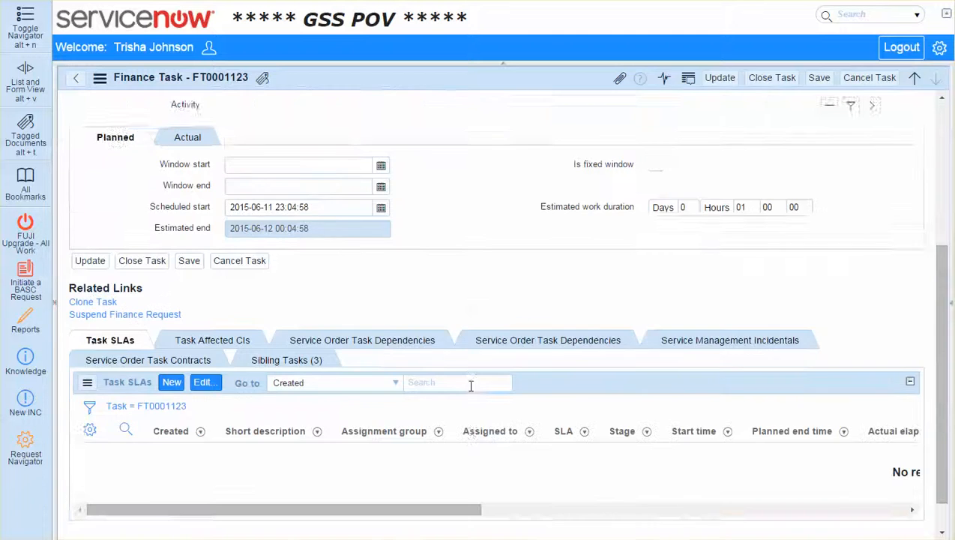
scroll(475, 407, "up", 4)
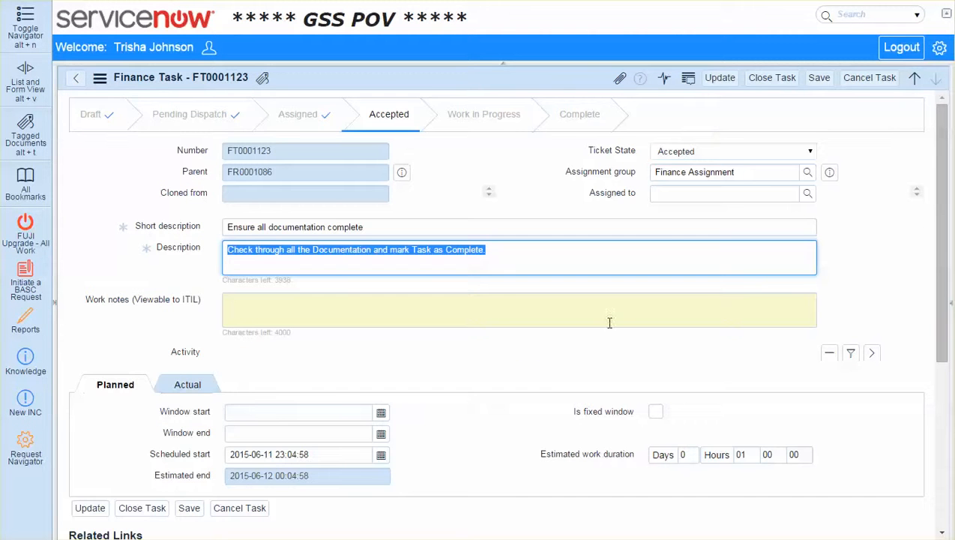
left_click(776, 80)
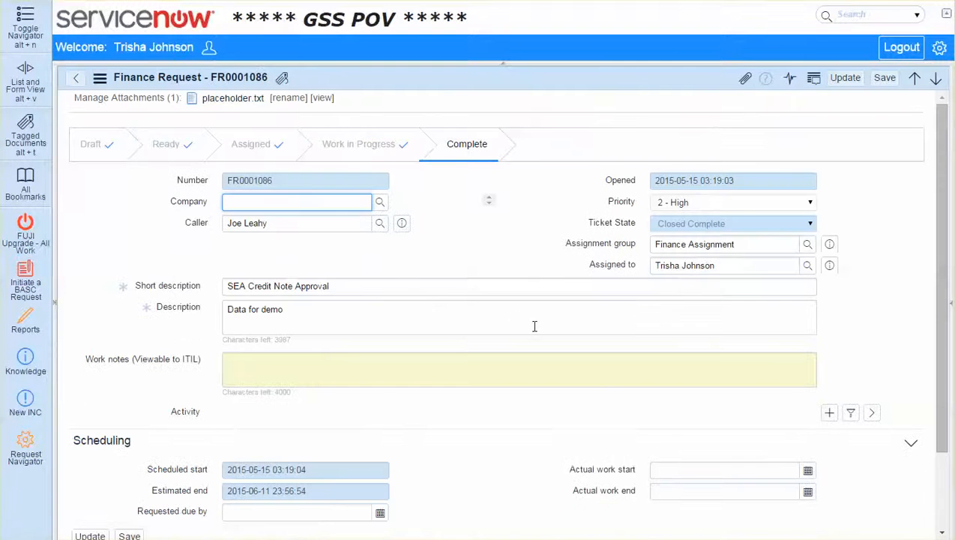
Check the parent request's form and the ticket states of its finance tasks
scroll(525, 323, "down", 4)
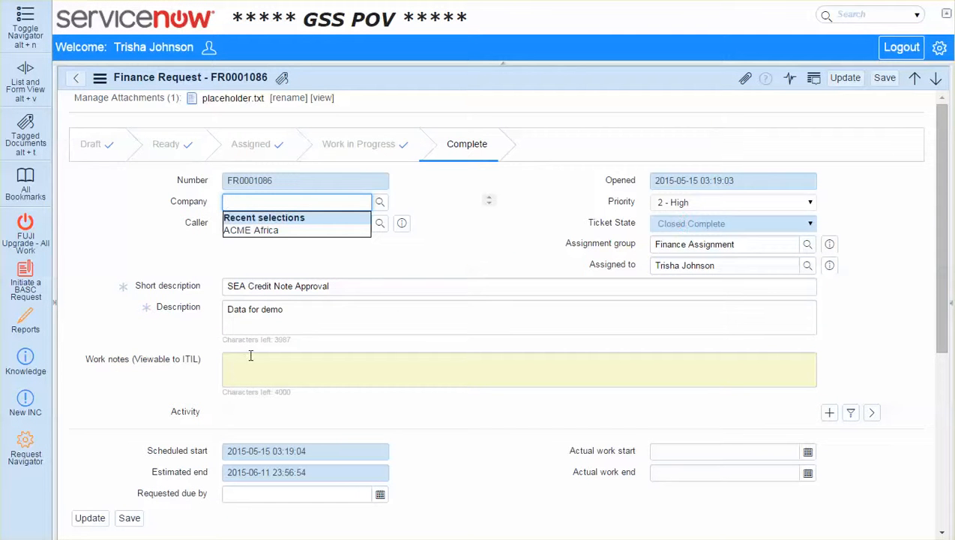
left_click(501, 225)
scroll(489, 250, "down", 4)
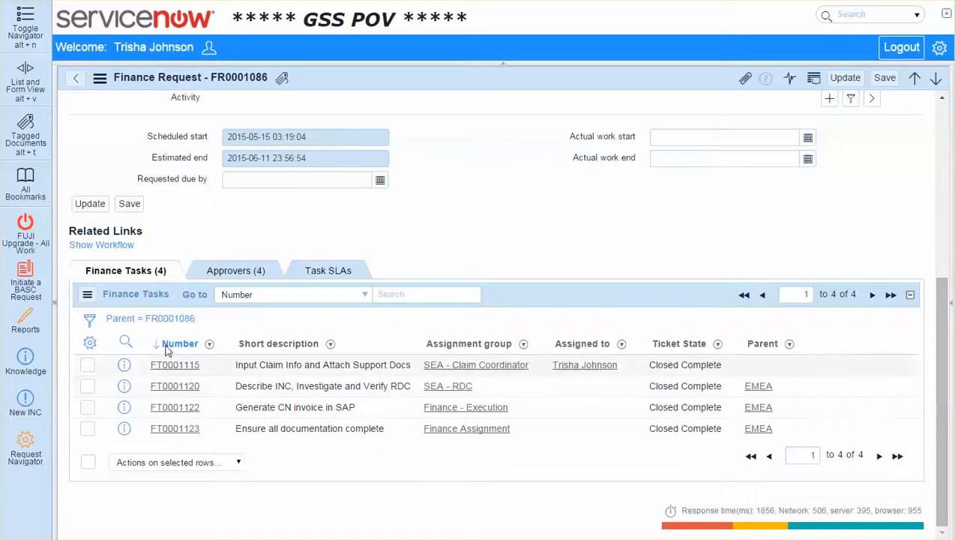
Browse the columns available for the finance tasks list without changing the selection, and review the request's stage
left_click(90, 344)
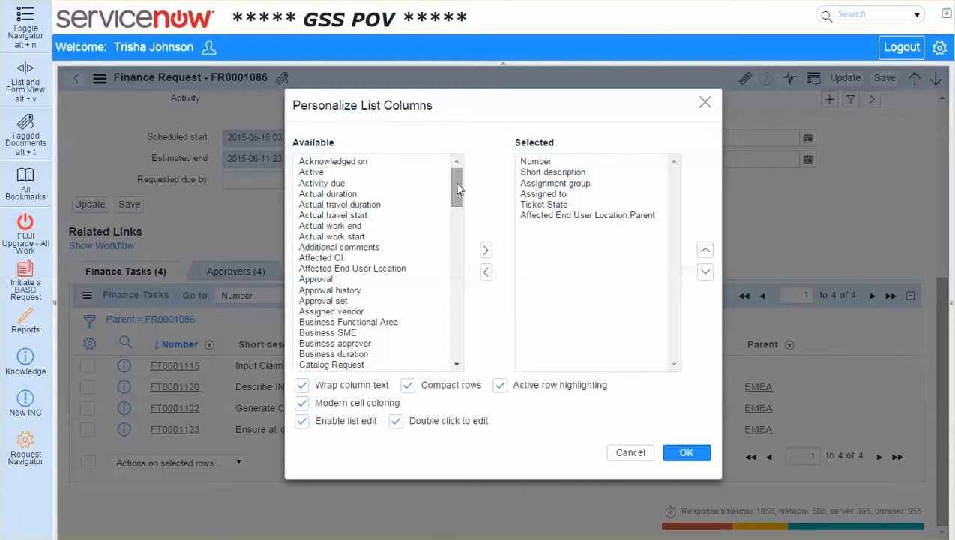
left_click_drag(452, 183, 455, 268)
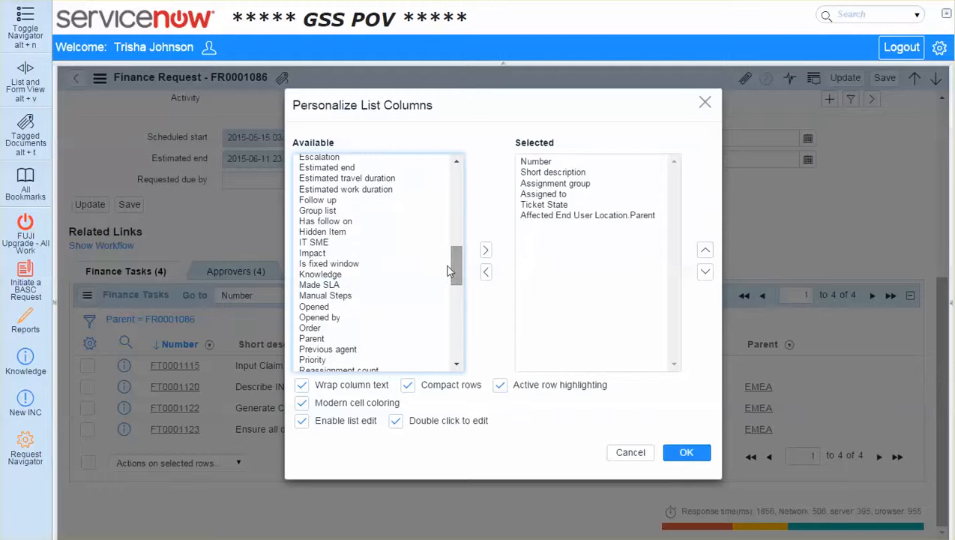
left_click_drag(452, 277, 459, 357)
left_click(629, 452)
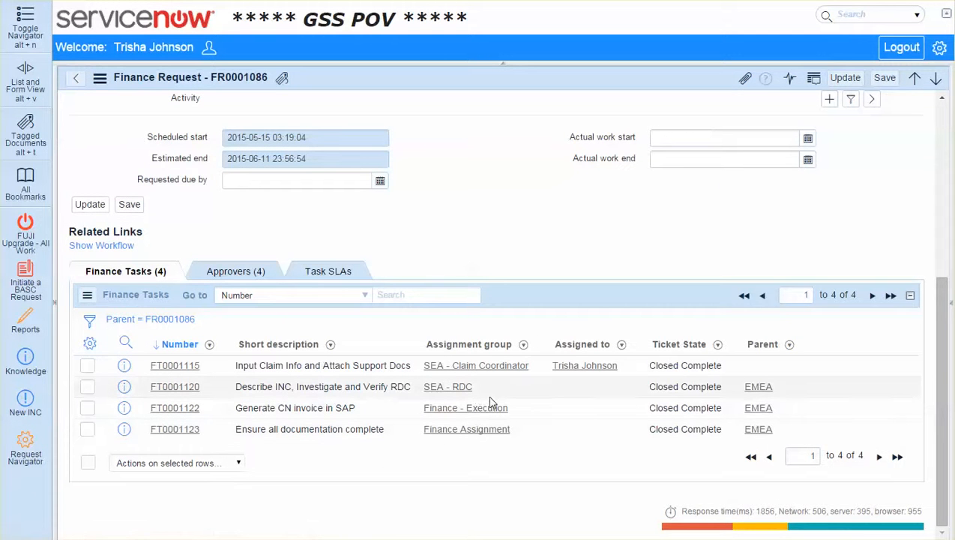
scroll(522, 177, "up", 3)
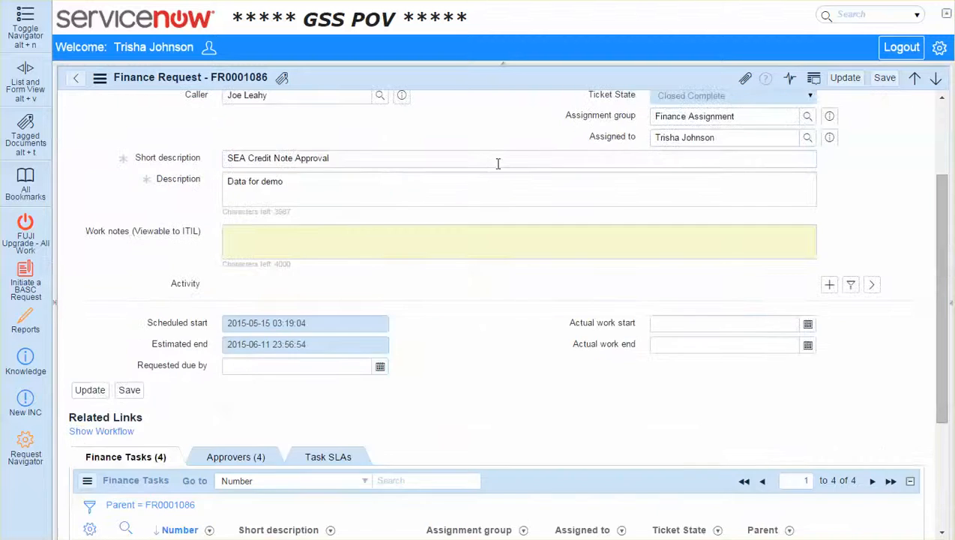
scroll(498, 163, "up", 2)
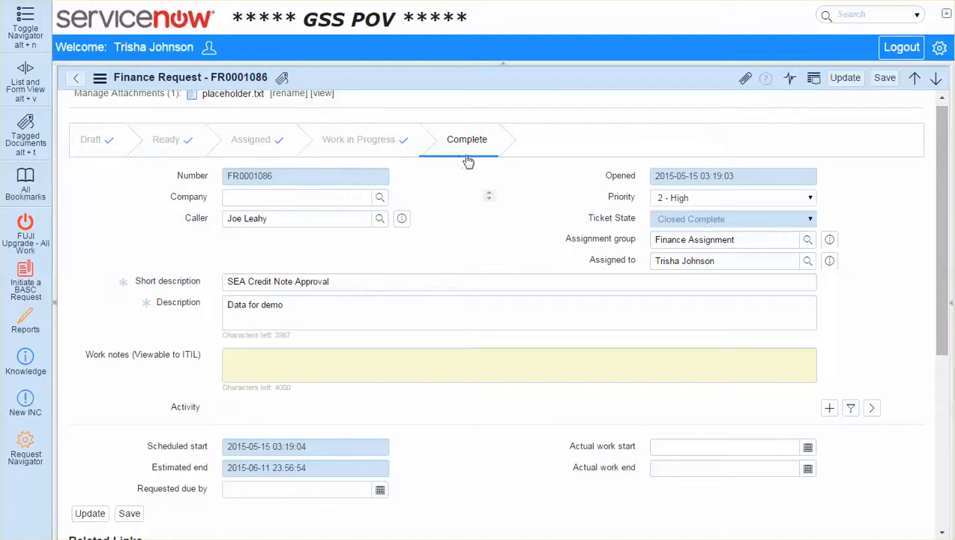